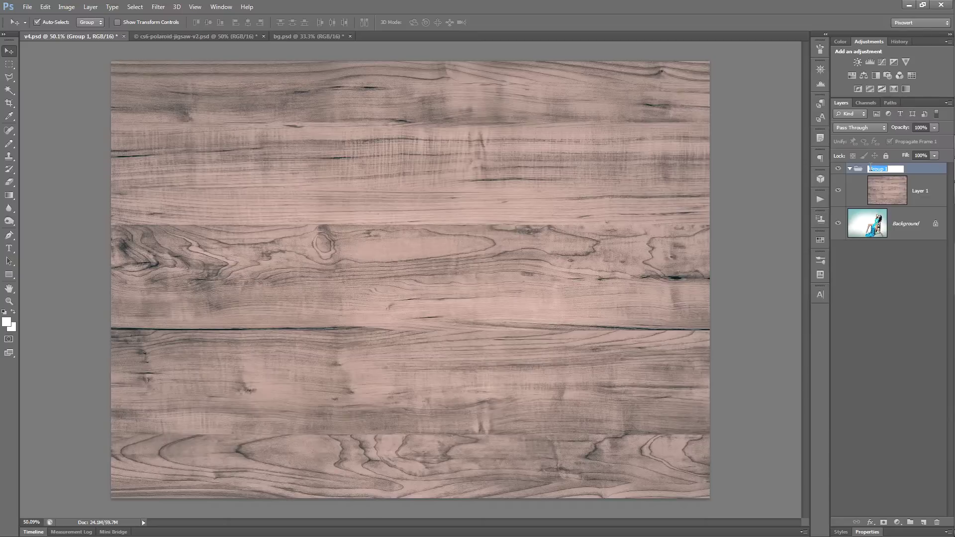
# Commit the group name BG, collapse and hide it, and bring up the shape tool list
pyautogui.press('Return')
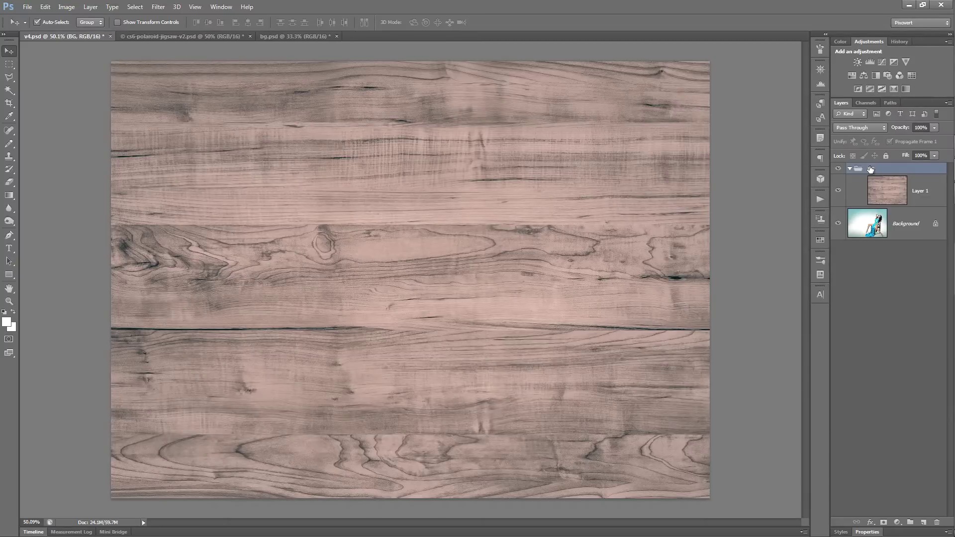
pyautogui.click(850, 169)
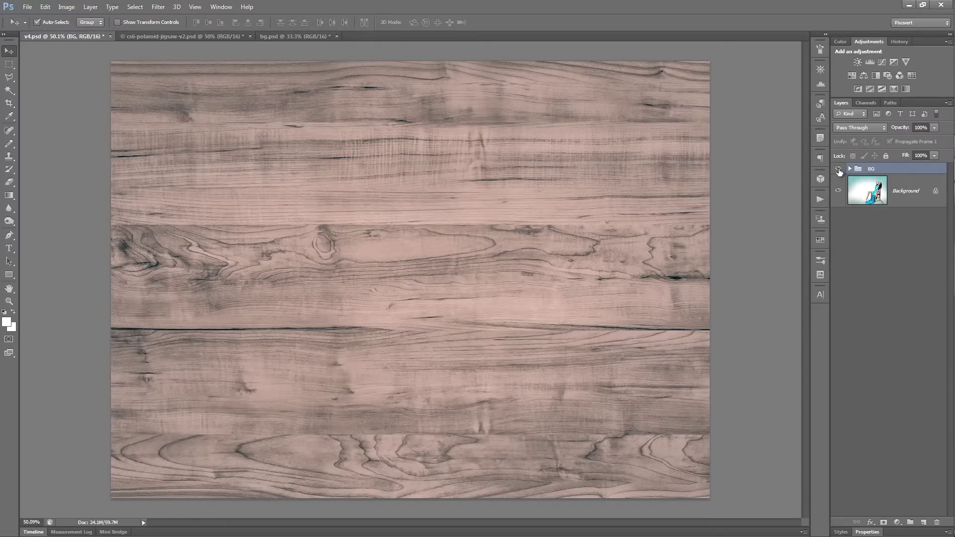
pyautogui.click(839, 170)
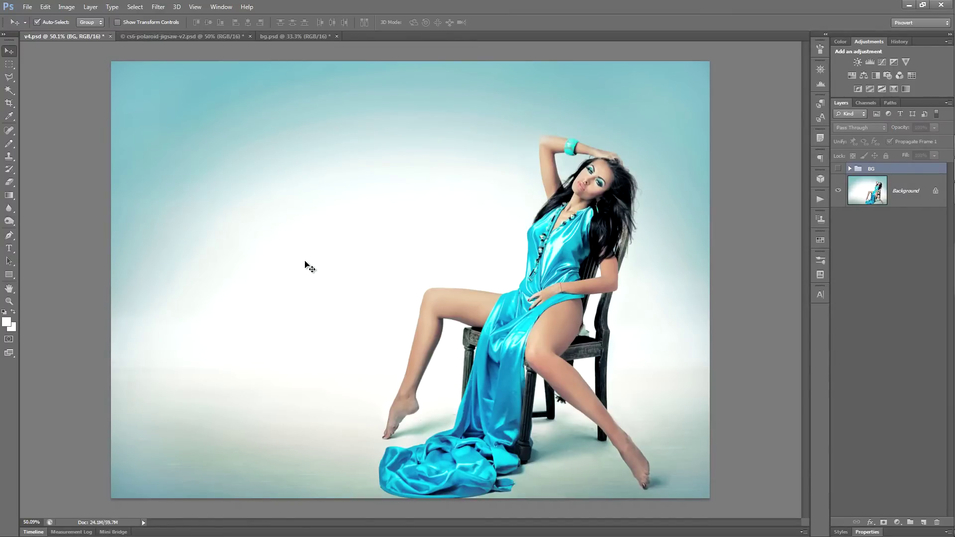
pyautogui.moveTo(11, 274); pyautogui.dragTo(57, 271)
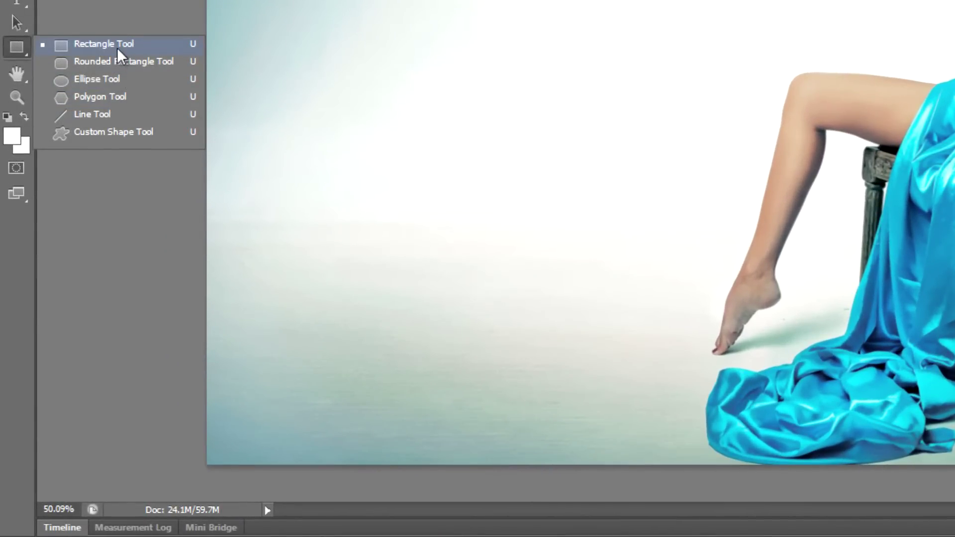
# Draw a tall white 340 × 1214 px rectangle on the left of the photo
pyautogui.click(118, 47)
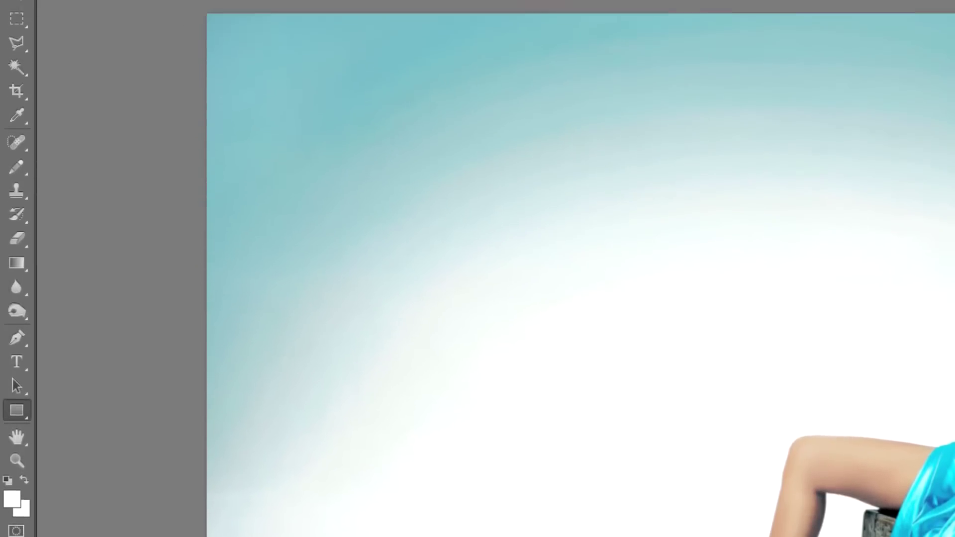
pyautogui.click(174, 26)
pyautogui.click(261, 60)
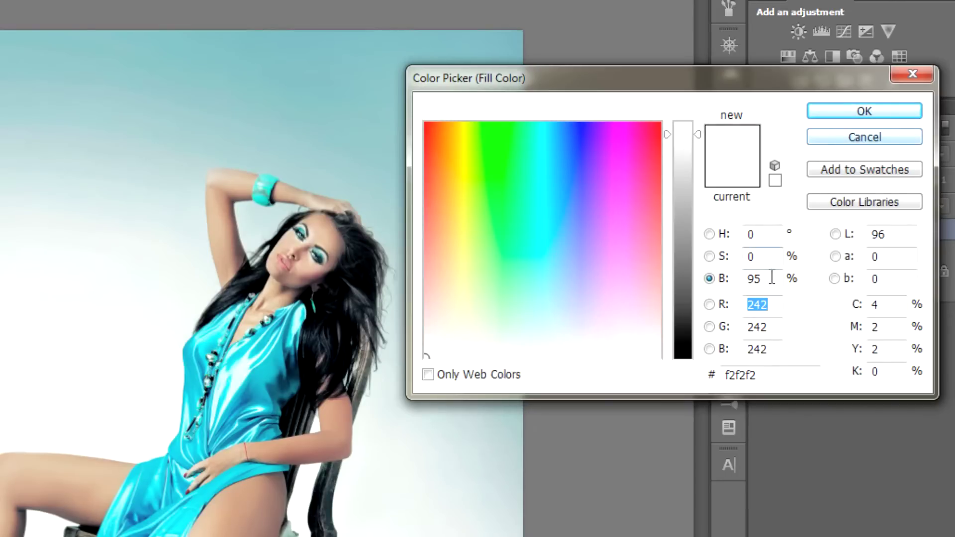
pyautogui.click(825, 136)
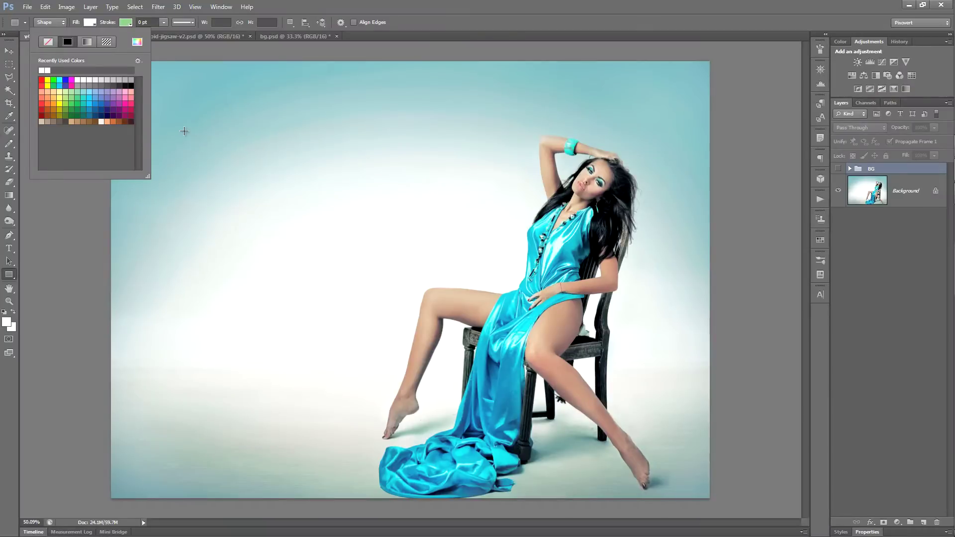
pyautogui.moveTo(184, 133); pyautogui.dragTo(268, 436)
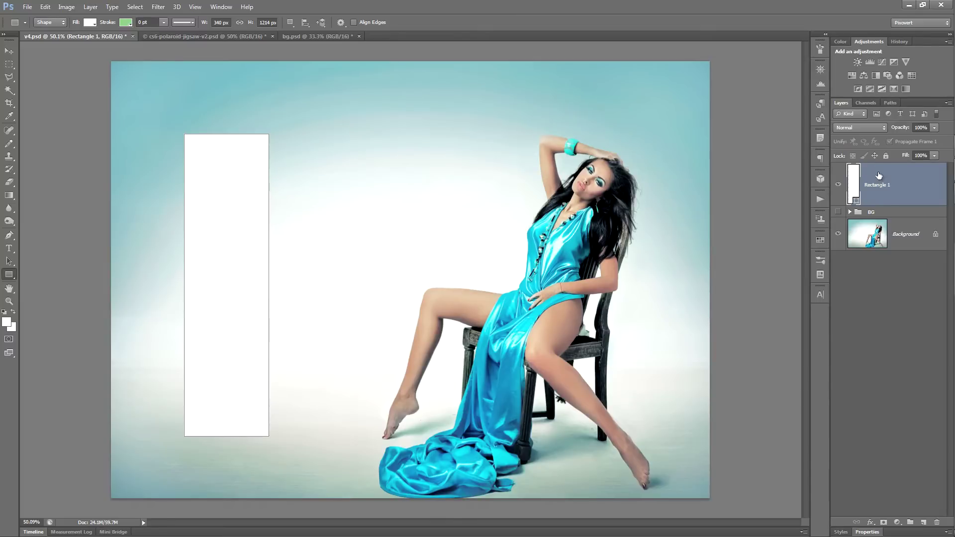
# Rename the Rectangle 1 layer to Border, correcting its capitalisation
pyautogui.doubleClick(878, 185)
pyautogui.write('bORDER')
pyautogui.press('Return')
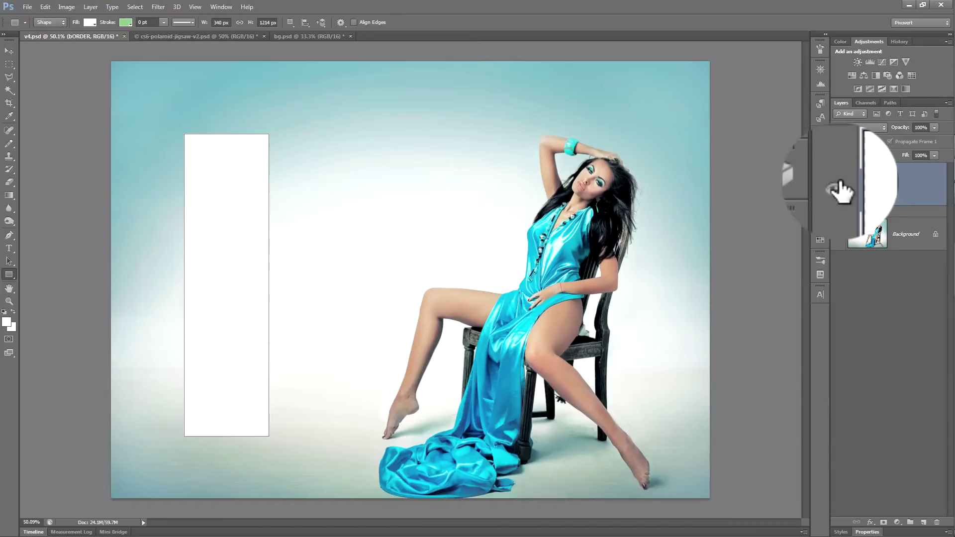
pyautogui.doubleClick(873, 189)
pyautogui.write('Bor')
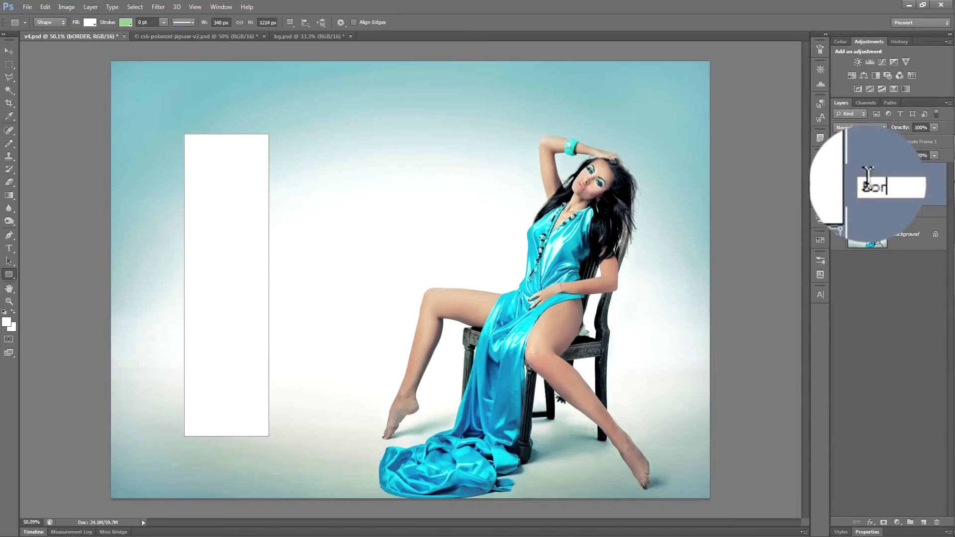
pyautogui.write('der')
pyautogui.press('Return')
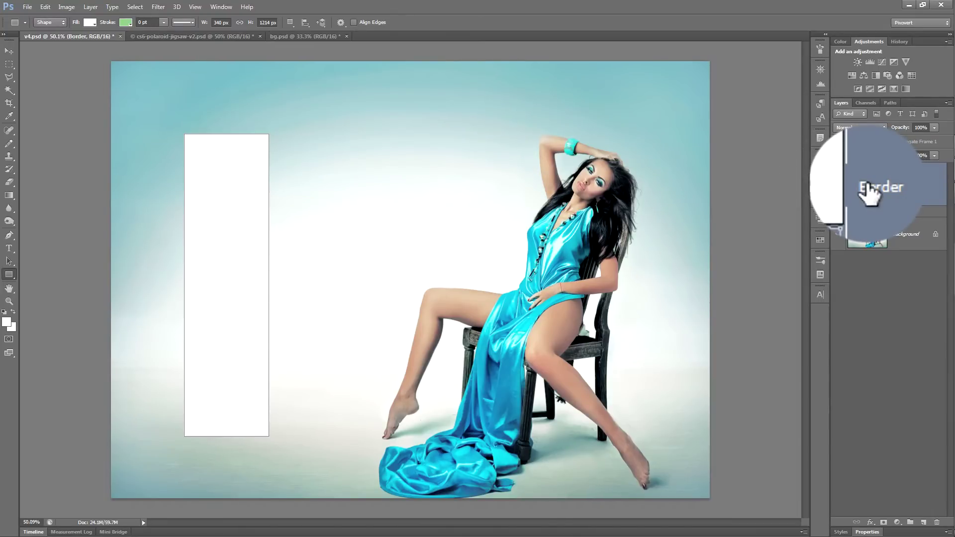
# Duplicate the Border layer and name the copy Mask
pyautogui.hotkey('ctrl', 'j')
pyautogui.doubleClick(870, 188)
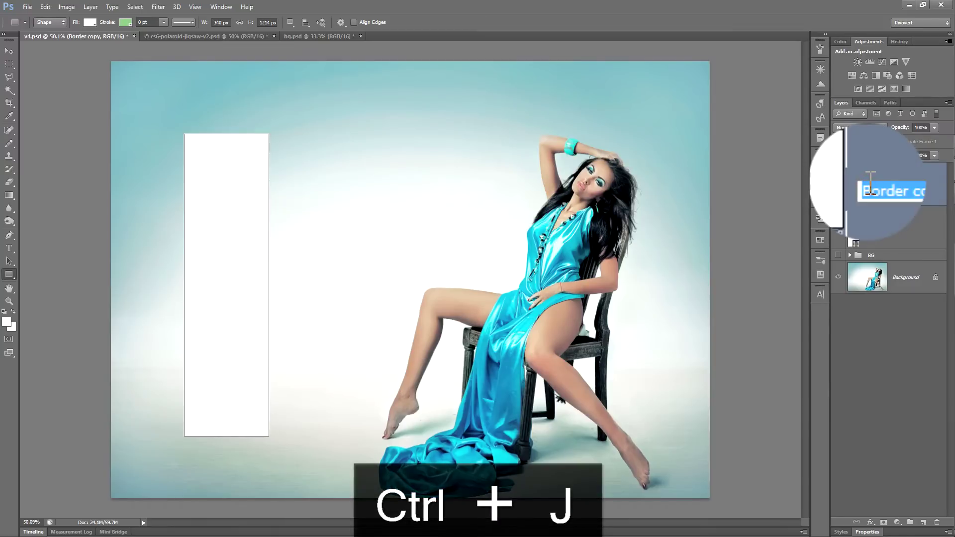
pyautogui.write('Mask')
pyautogui.press('Return')
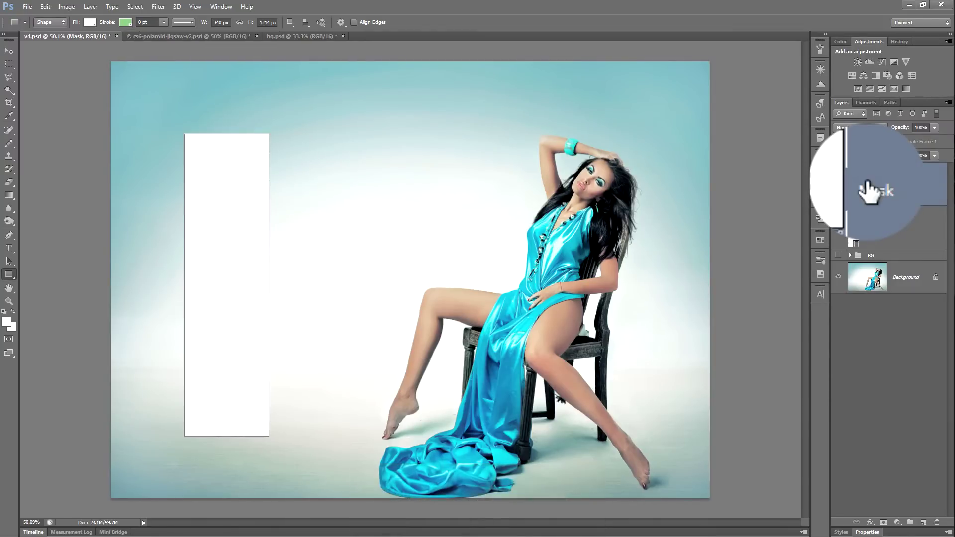
# Add a Multiply Inner Shadow to Mask at 20% opacity, 30° angle and 29 px size
pyautogui.doubleClick(900, 188)
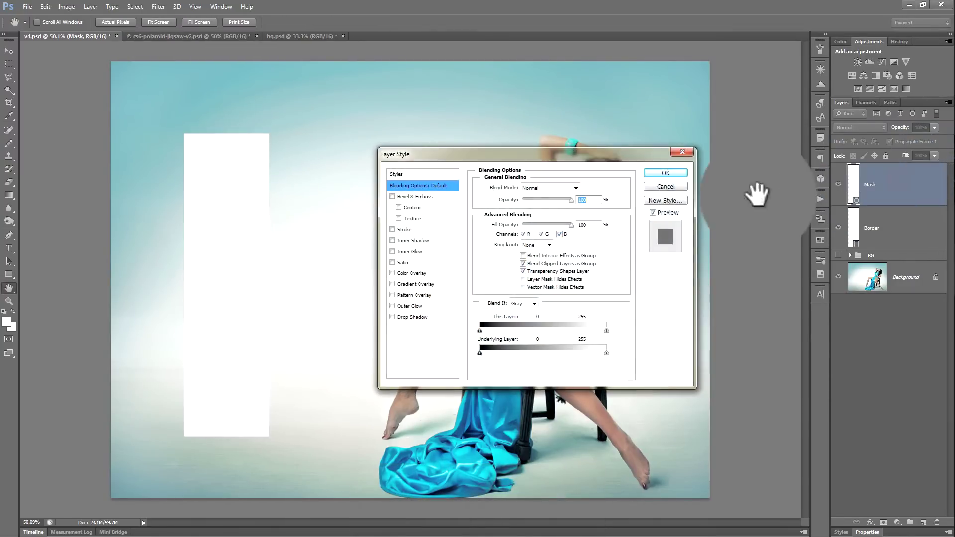
pyautogui.click(410, 240)
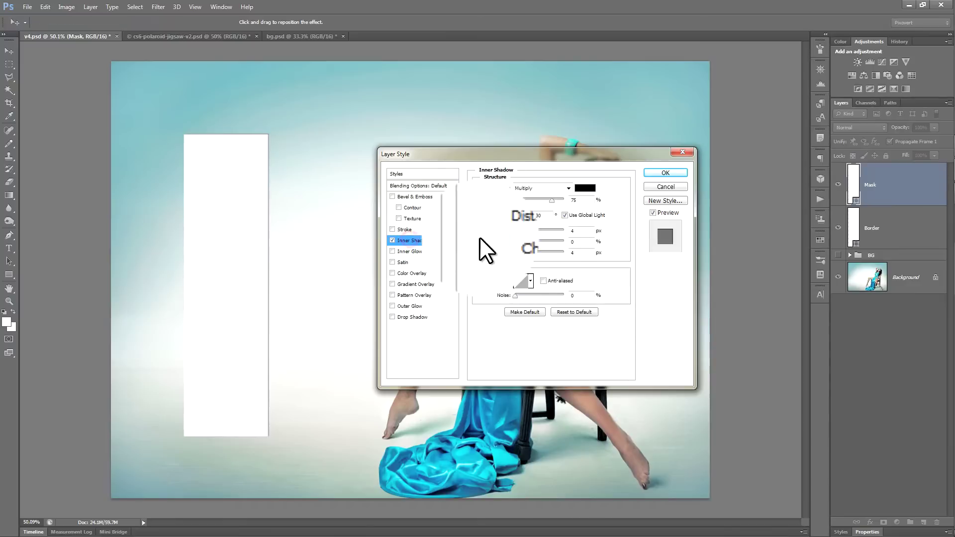
pyautogui.moveTo(517, 232); pyautogui.dragTo(523, 255)
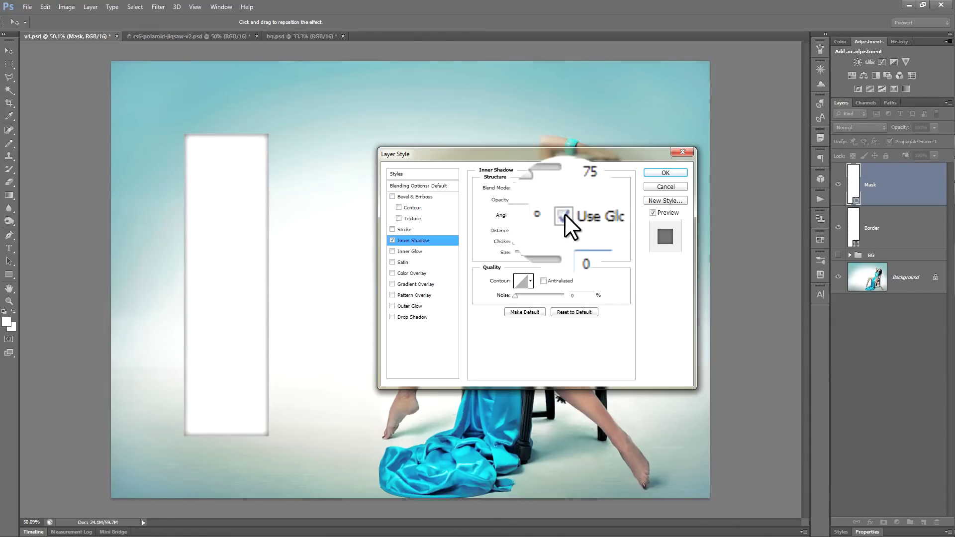
pyautogui.moveTo(552, 198); pyautogui.dragTo(525, 199)
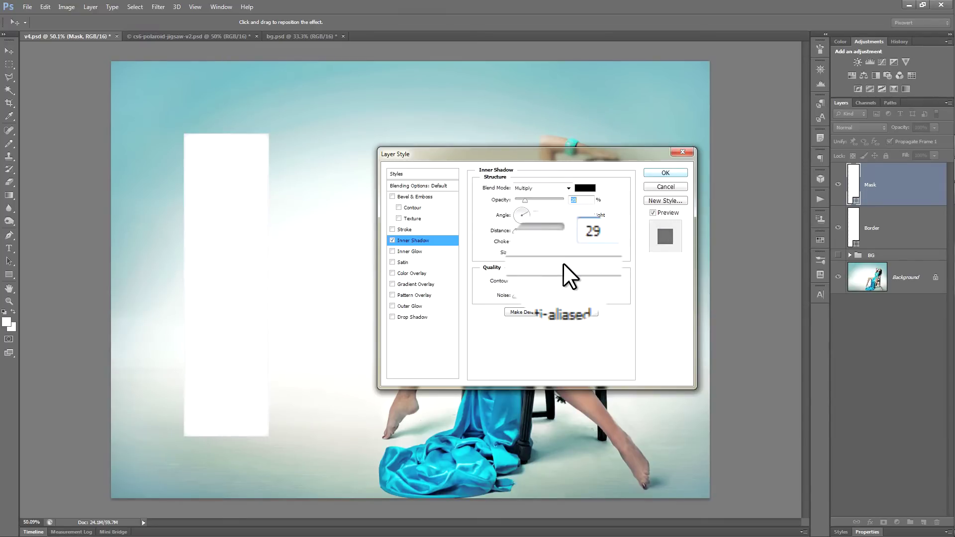
pyautogui.click(665, 174)
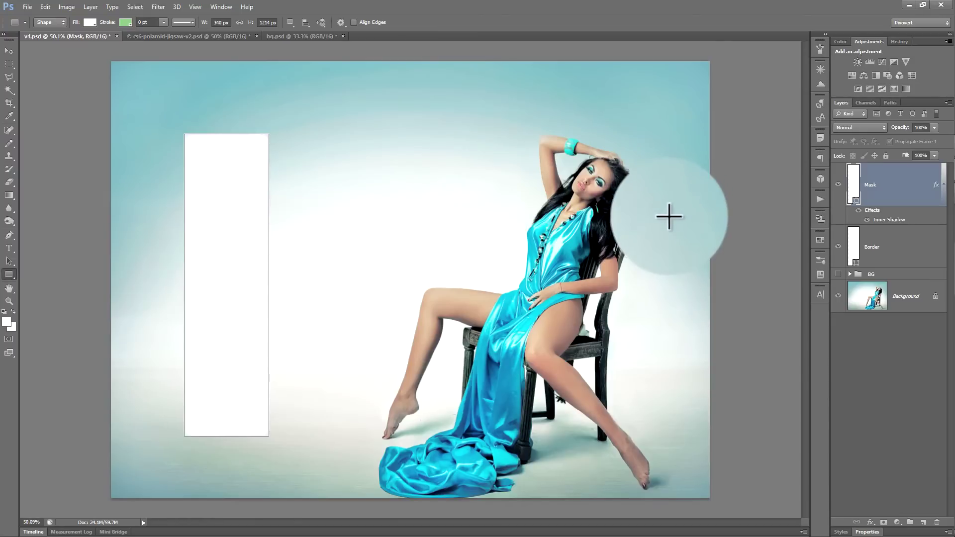
# Add a Drop Shadow to the Border layer at a 120° angle with a larger distance
pyautogui.click(911, 254)
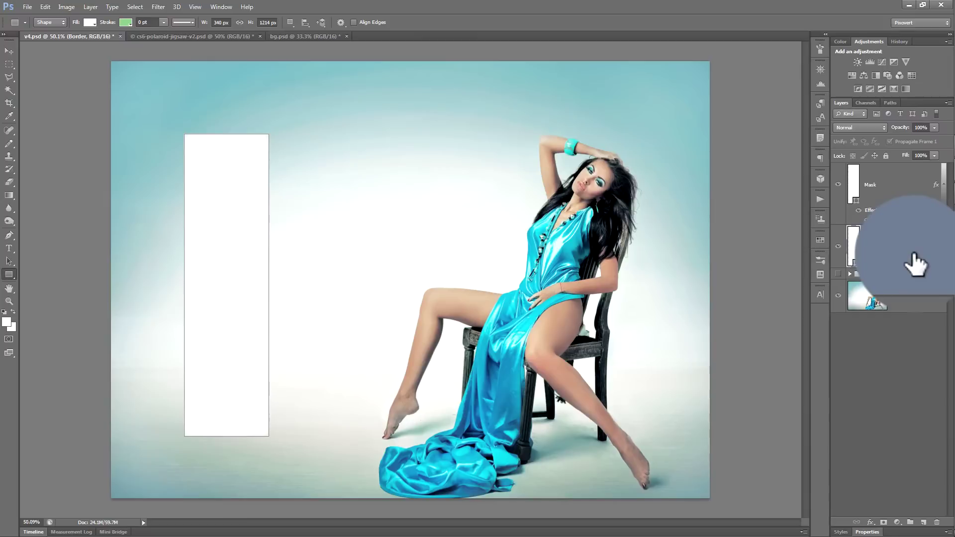
pyautogui.doubleClick(914, 259)
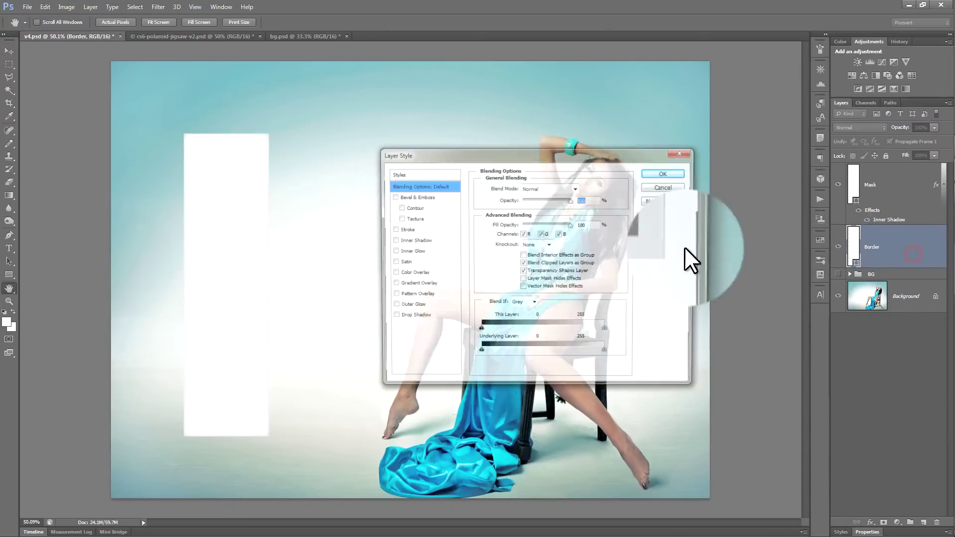
pyautogui.click(419, 316)
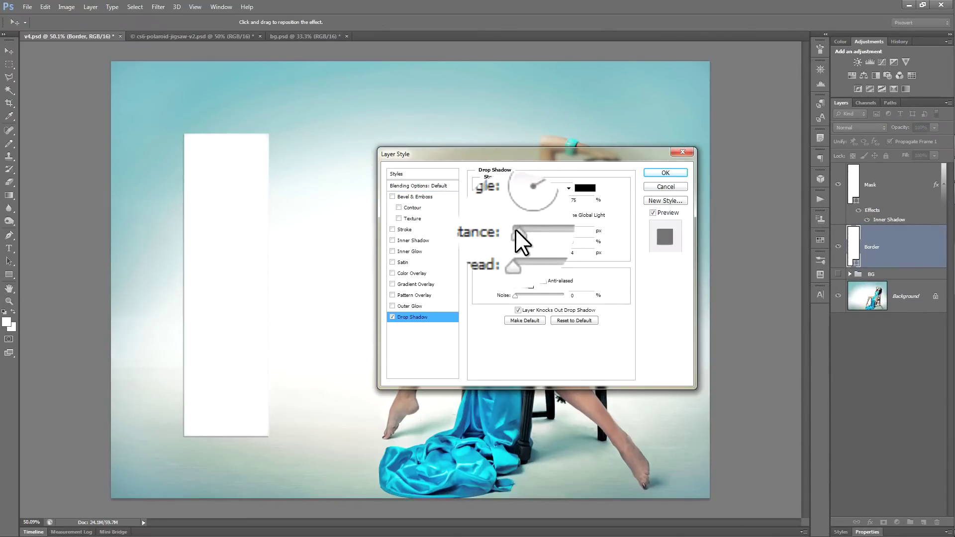
pyautogui.click(567, 214)
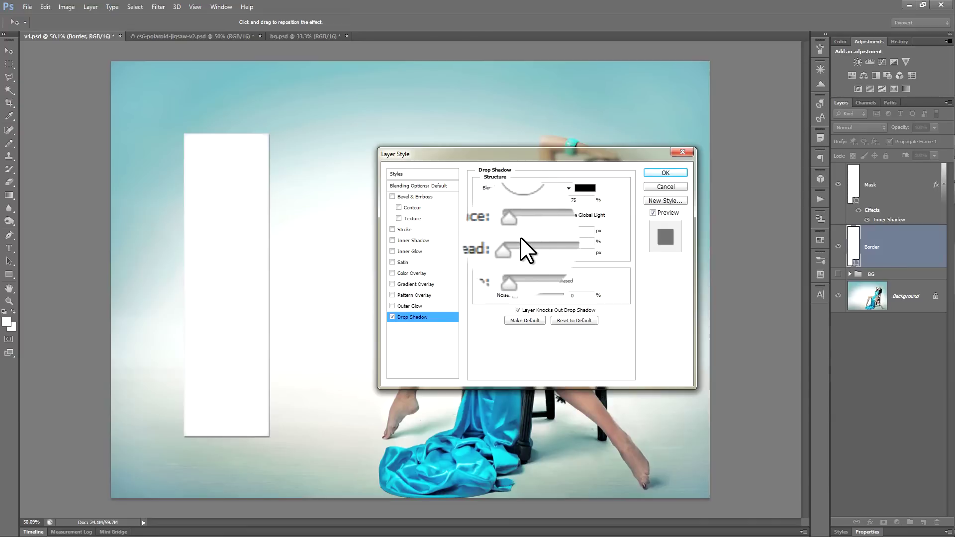
pyautogui.moveTo(518, 231); pyautogui.dragTo(538, 231)
pyautogui.click(666, 172)
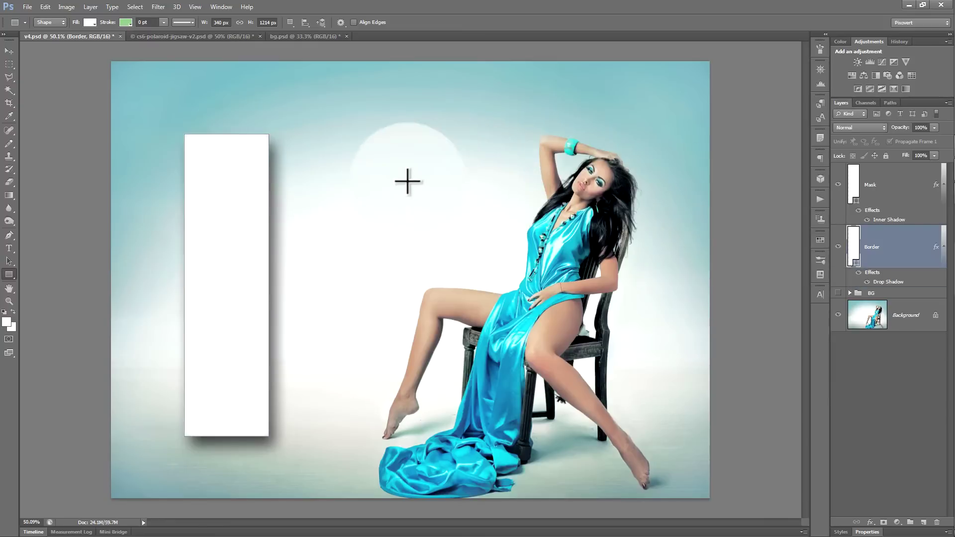
# Scale the Border rectangle to about 116% width and 105% height around the Mask shape
pyautogui.hotkey('ctrl', 't')
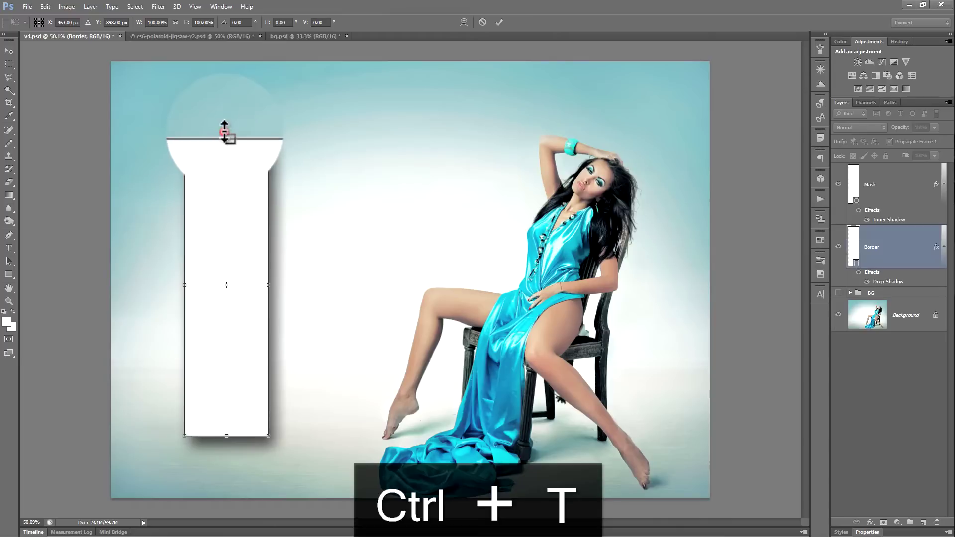
pyautogui.moveTo(224, 132); pyautogui.dragTo(226, 127)
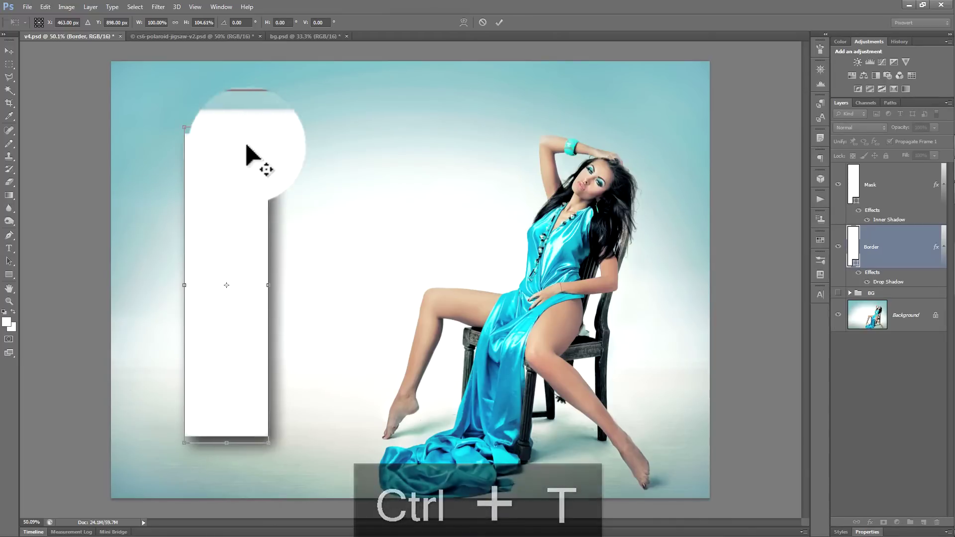
pyautogui.moveTo(269, 285); pyautogui.dragTo(271, 287)
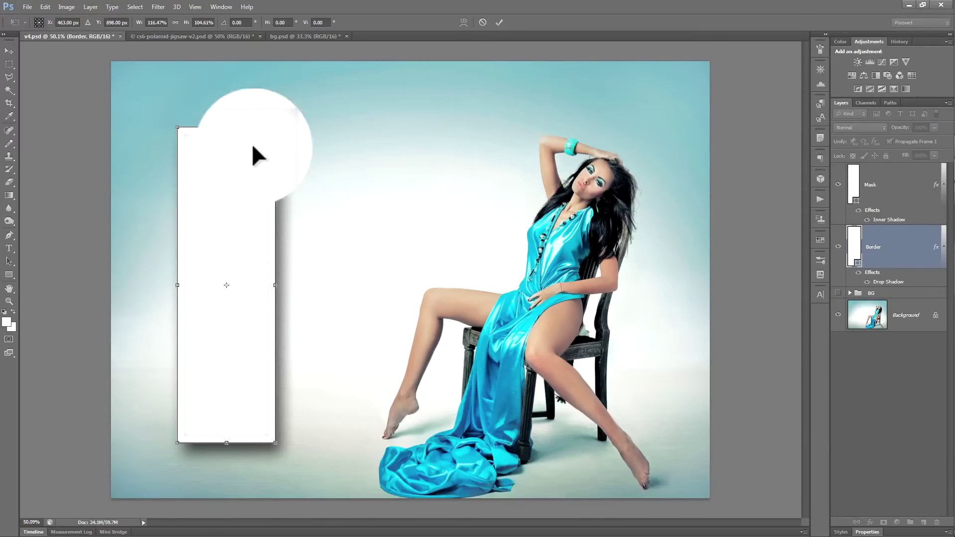
pyautogui.click(499, 22)
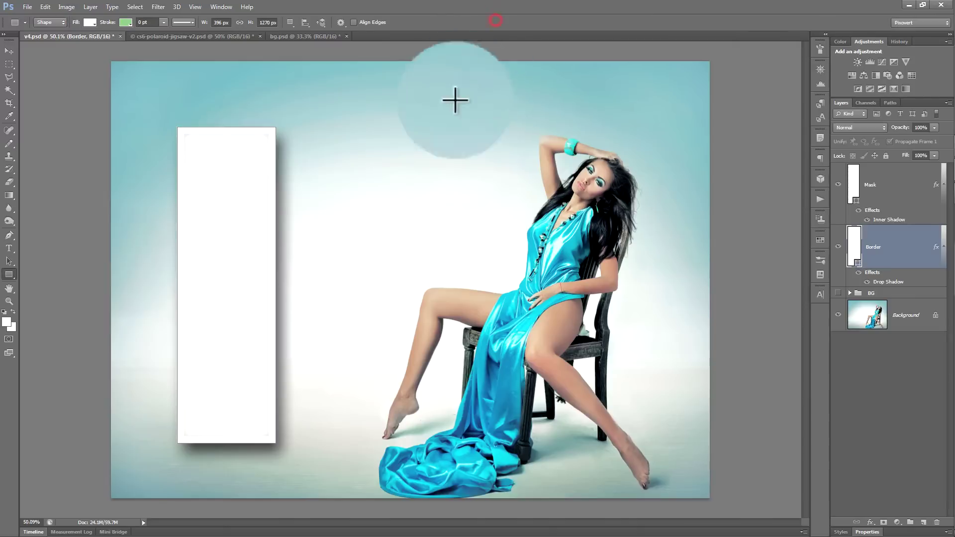
pyautogui.click(919, 189)
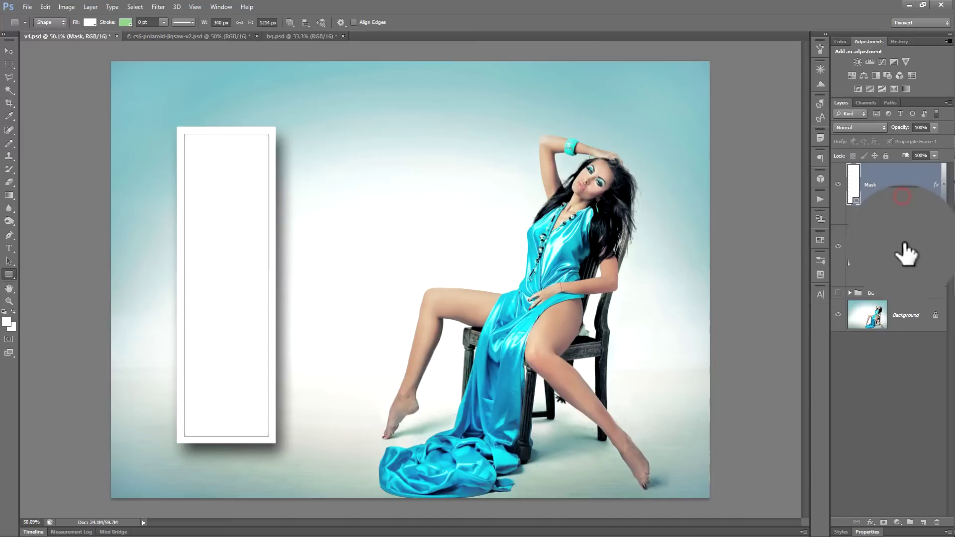
# Group Mask and Border into a group named Frame and make the BG wood texture visible
pyautogui.keyDown('shift'); pyautogui.click(904, 245); pyautogui.keyUp('shift')
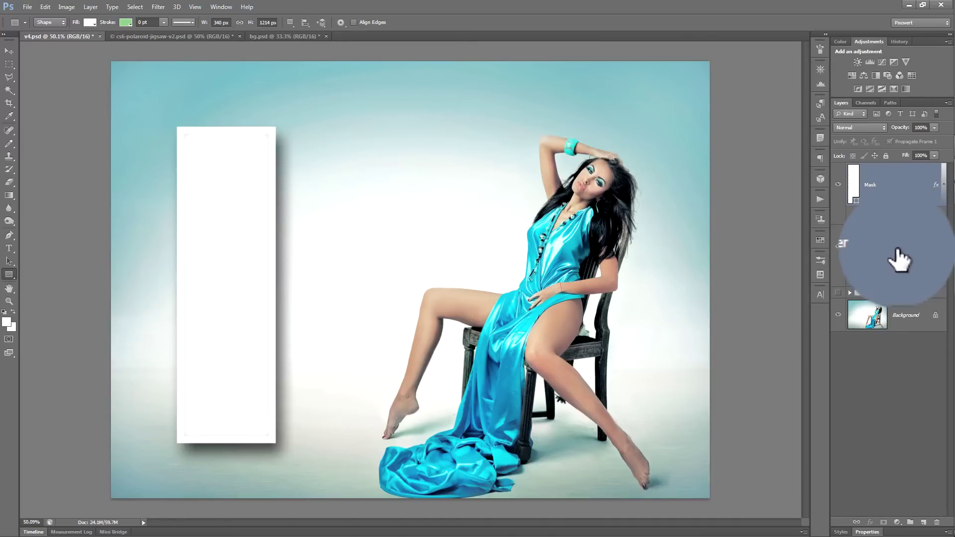
pyautogui.hotkey('ctrl', 'g')
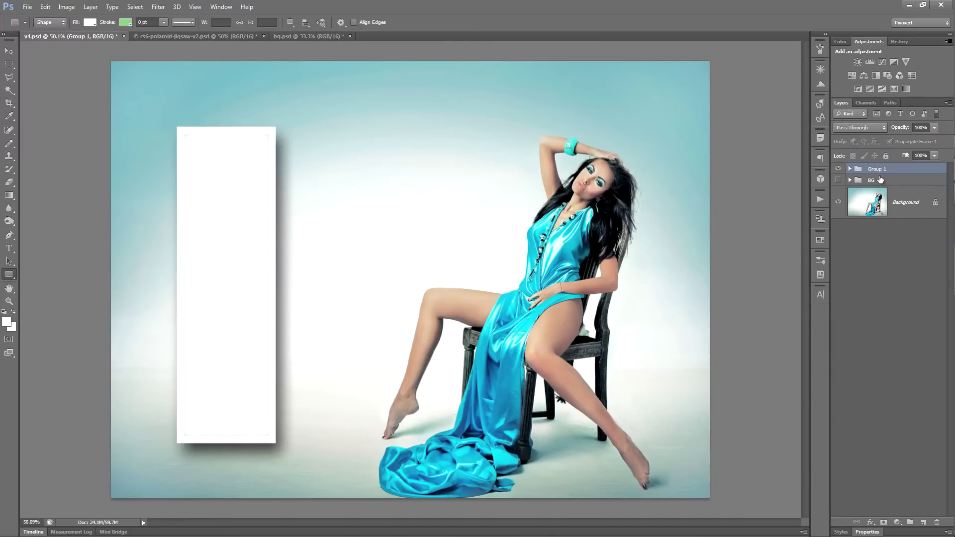
pyautogui.doubleClick(879, 169)
pyautogui.write('Frame')
pyautogui.press('Return')
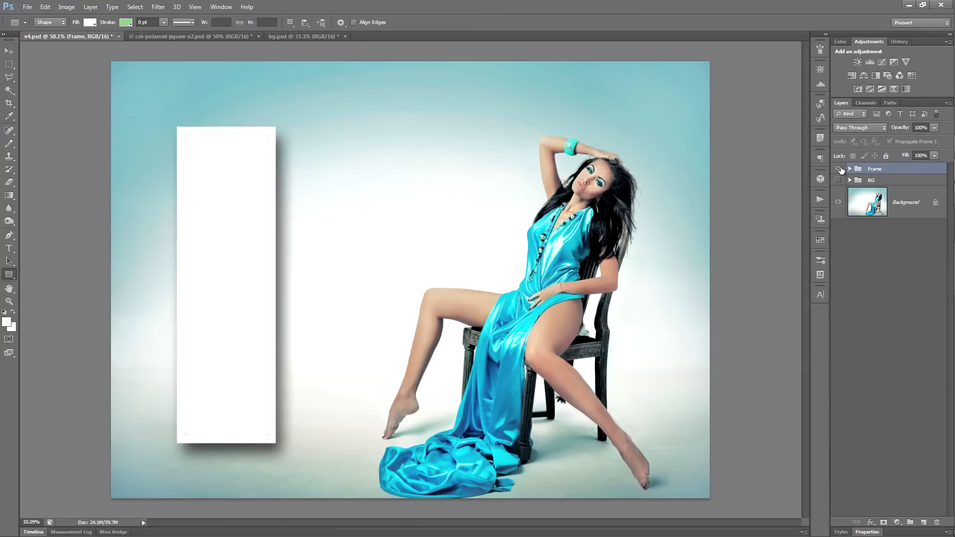
pyautogui.click(838, 181)
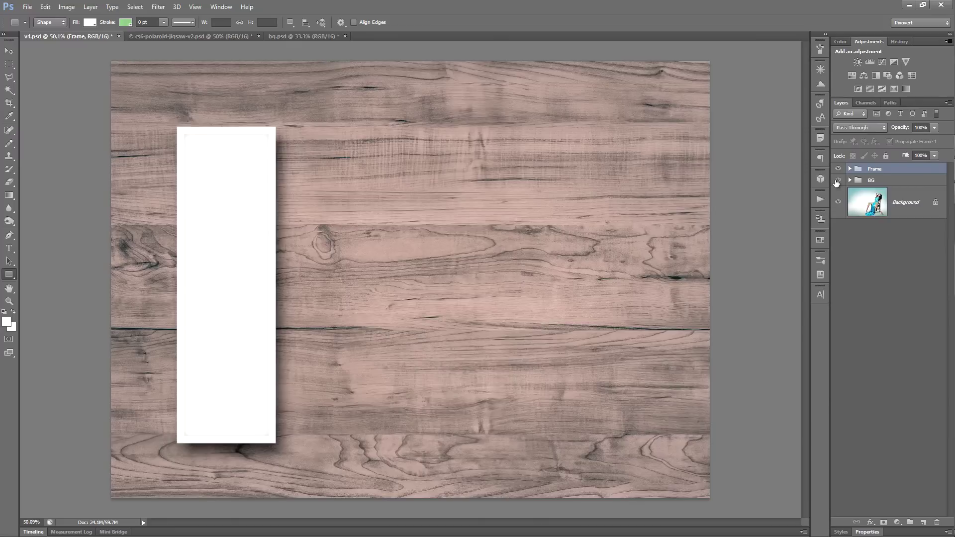
pyautogui.click(851, 169)
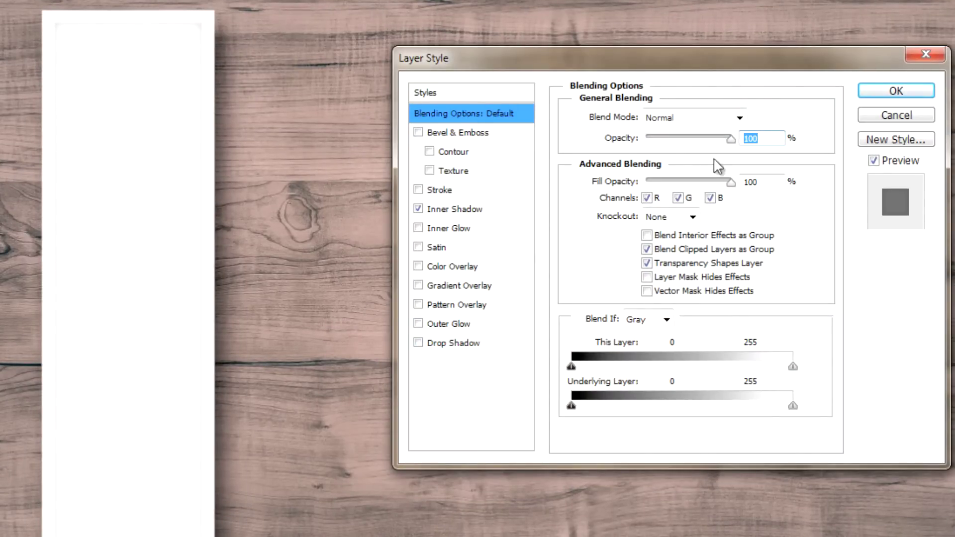
# Set the Mask layer's Fill Opacity to 0% and Knockout to Deep
pyautogui.moveTo(731, 182); pyautogui.dragTo(634, 199)
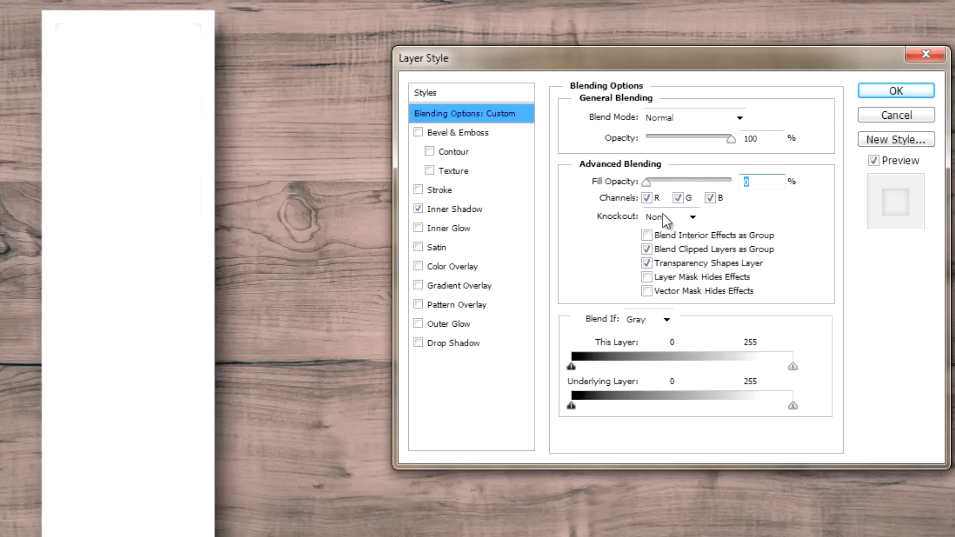
pyautogui.click(666, 218)
pyautogui.click(663, 261)
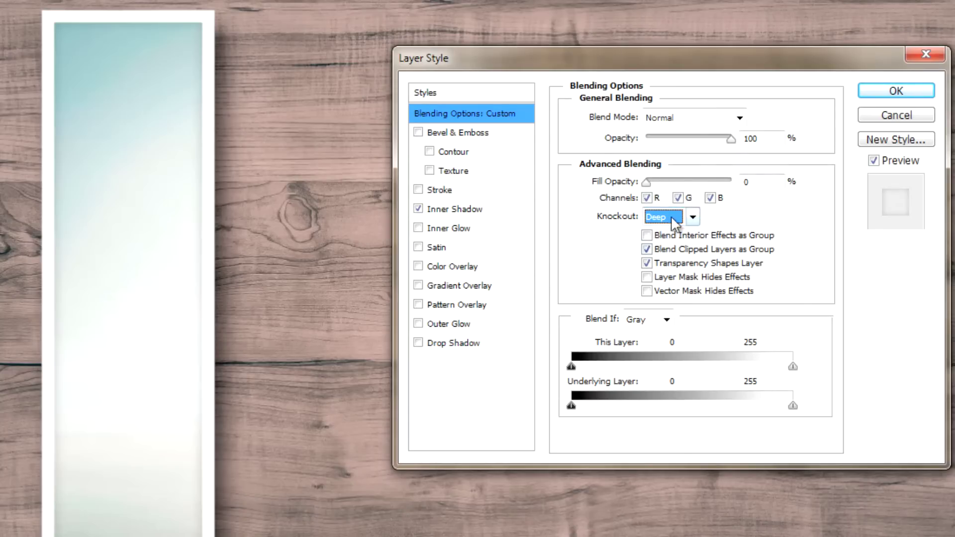
pyautogui.click(896, 91)
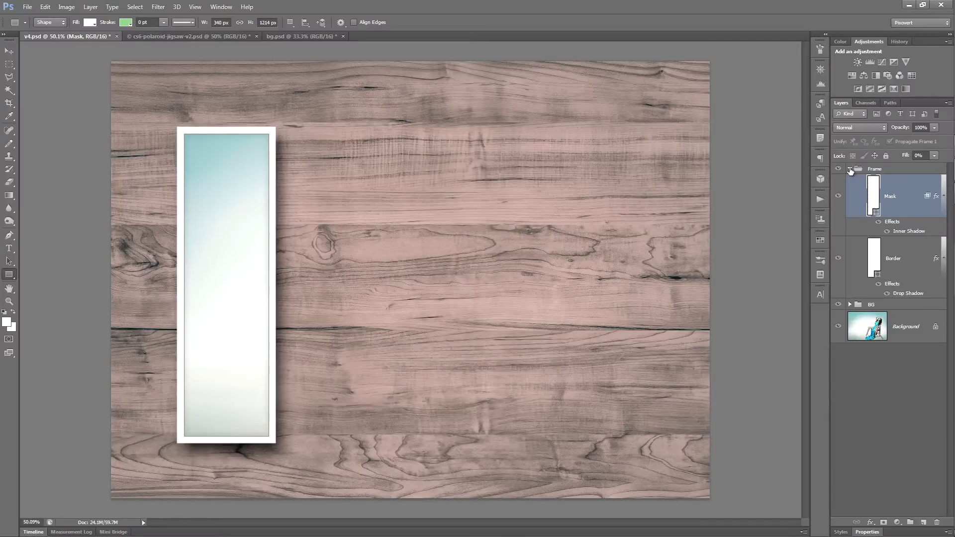
# Duplicate the Frame group five times (Frame copy to Frame copy 5) and select all six
pyautogui.click(850, 169)
pyautogui.click(887, 171)
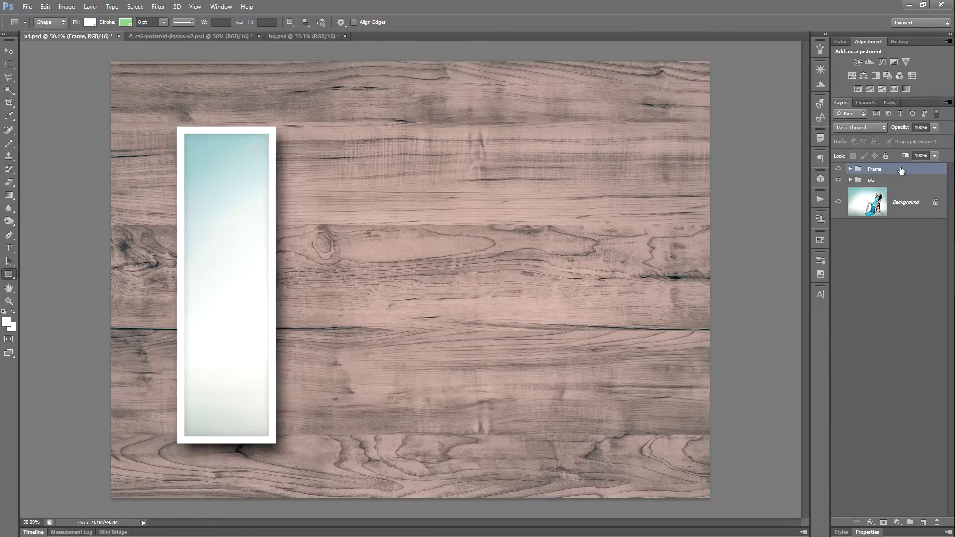
pyautogui.hotkey('ctrl', 'j')
pyautogui.hotkey('ctrl', 'j')
pyautogui.hotkey('ctrl', 'j')
pyautogui.hotkey('ctrl', 'j')
pyautogui.hotkey('ctrl', 'j')
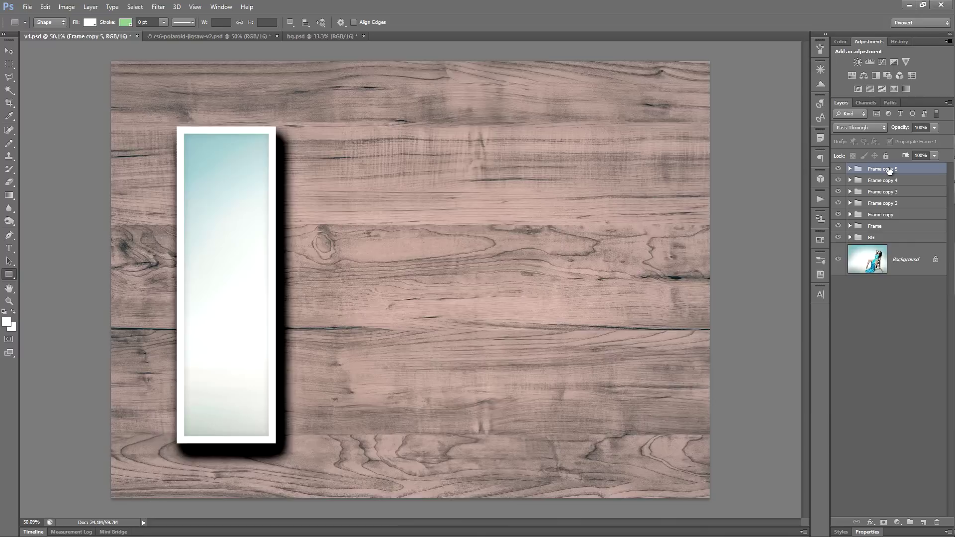
pyautogui.keyDown('shift'); pyautogui.click(890, 229); pyautogui.keyUp('shift')
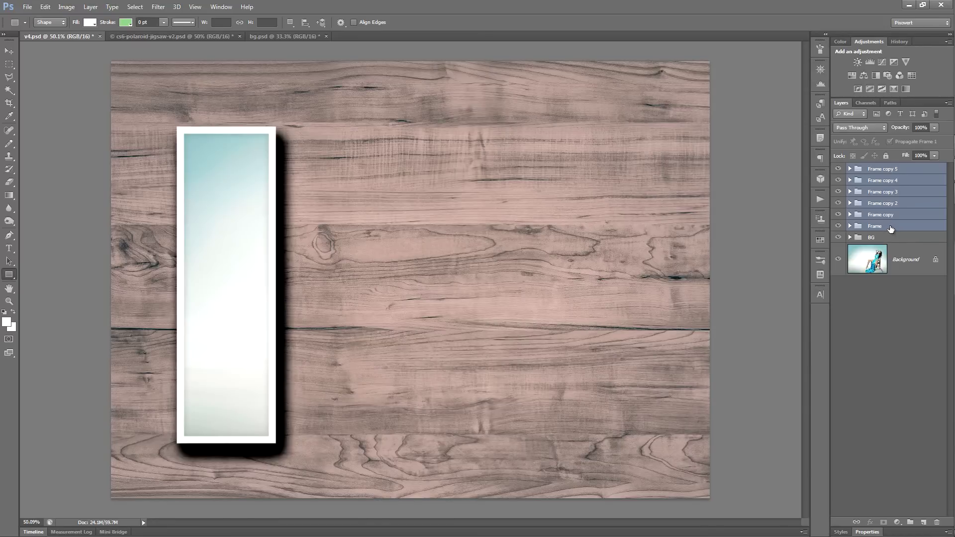
# Reverse the stacking order of the six selected frame groups
pyautogui.click(90, 7)
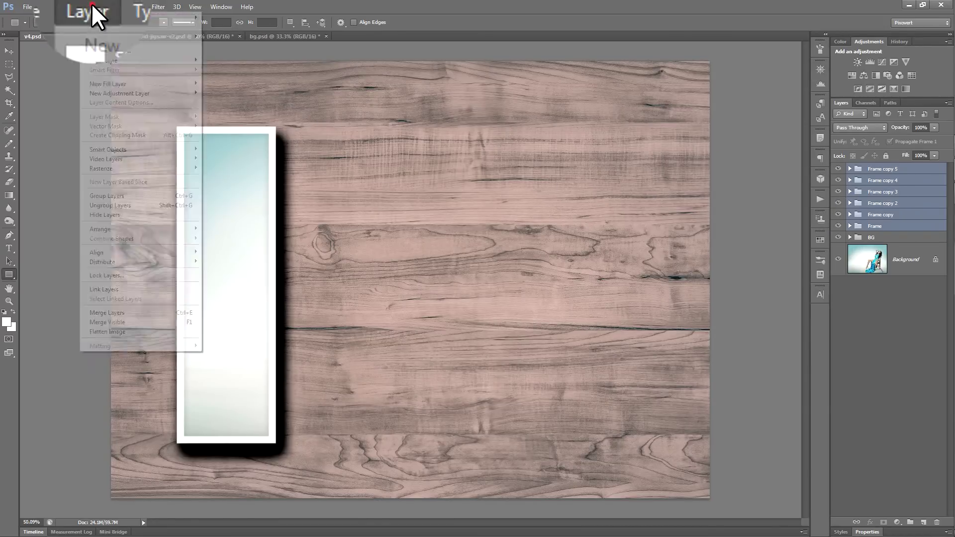
pyautogui.click(93, 229)
pyautogui.click(239, 268)
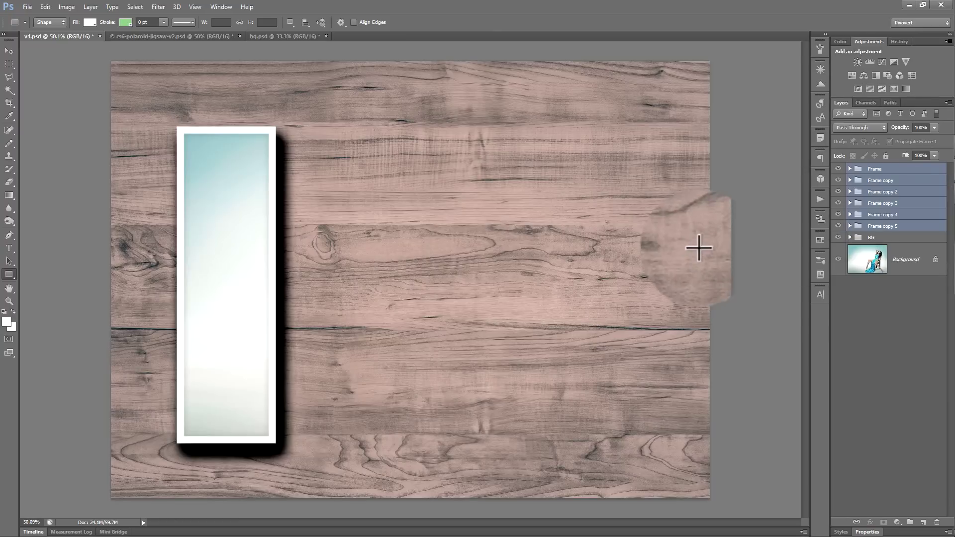
# Move Frame copy 5 to the right edge of the wood background
pyautogui.click(883, 226)
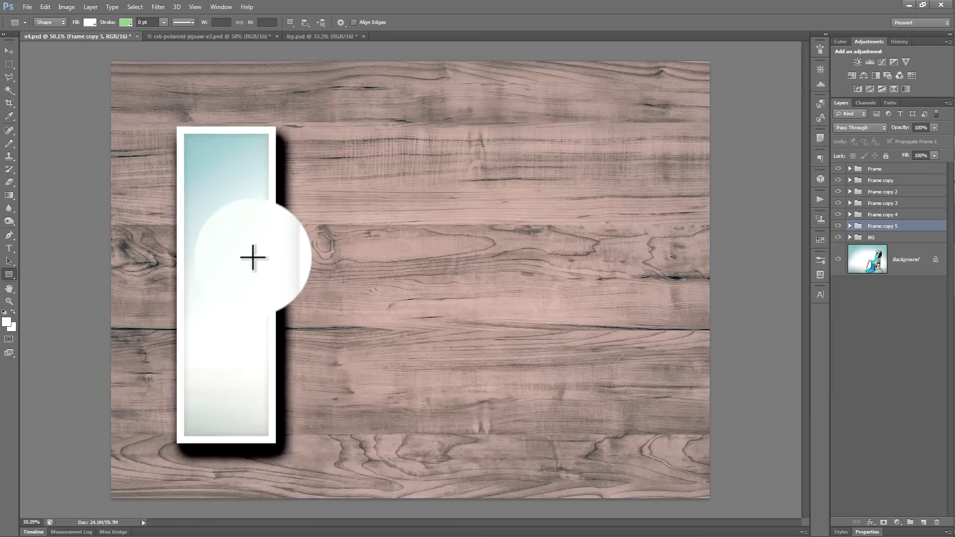
pyautogui.press('v')
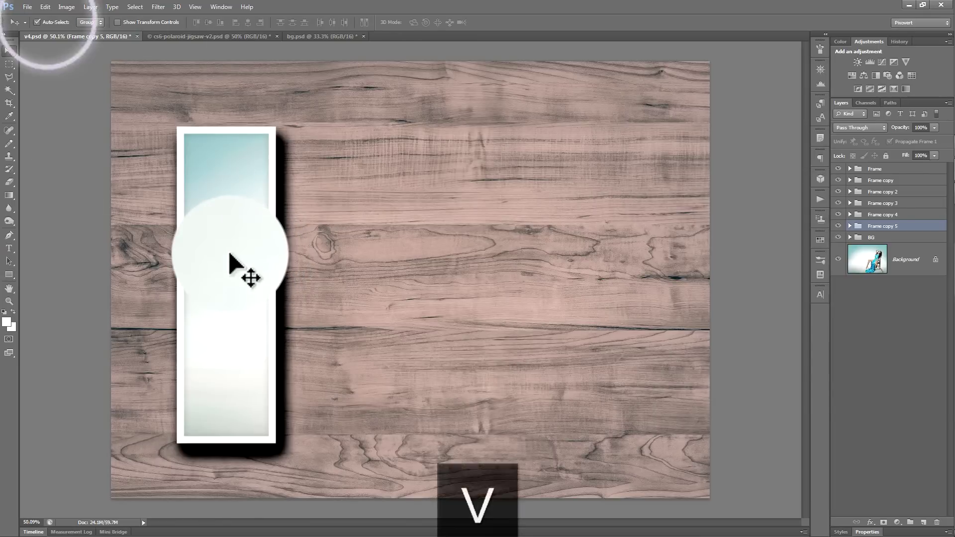
pyautogui.moveTo(242, 255); pyautogui.dragTo(586, 259)
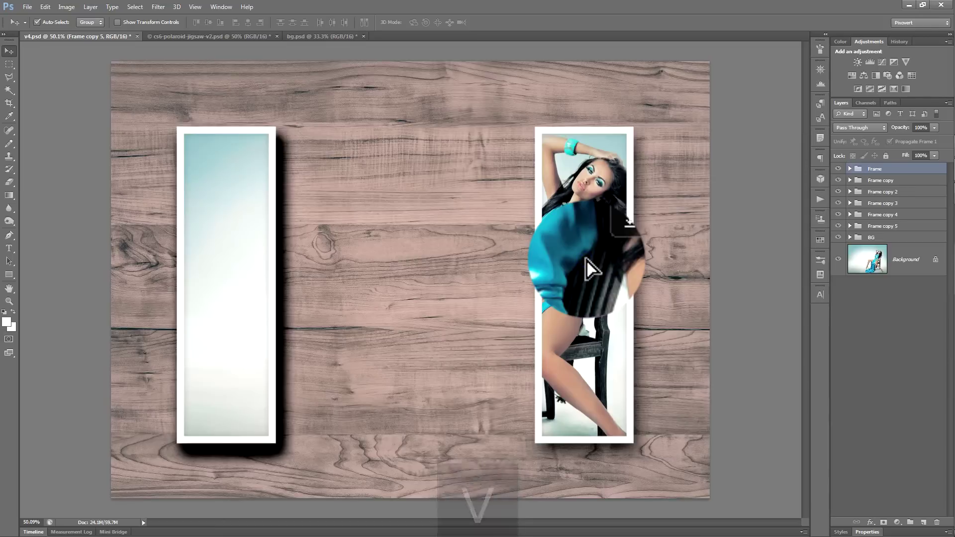
pyautogui.moveTo(580, 253); pyautogui.dragTo(580, 264)
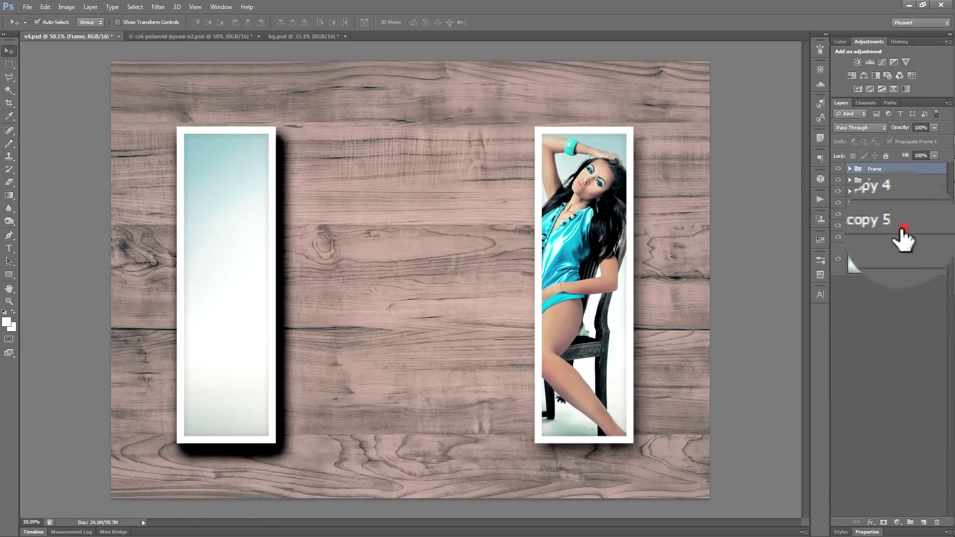
# Distribute Frame through Frame copy 5 evenly by their horizontal centres
pyautogui.keyDown('shift'); pyautogui.click(903, 227); pyautogui.keyUp('shift')
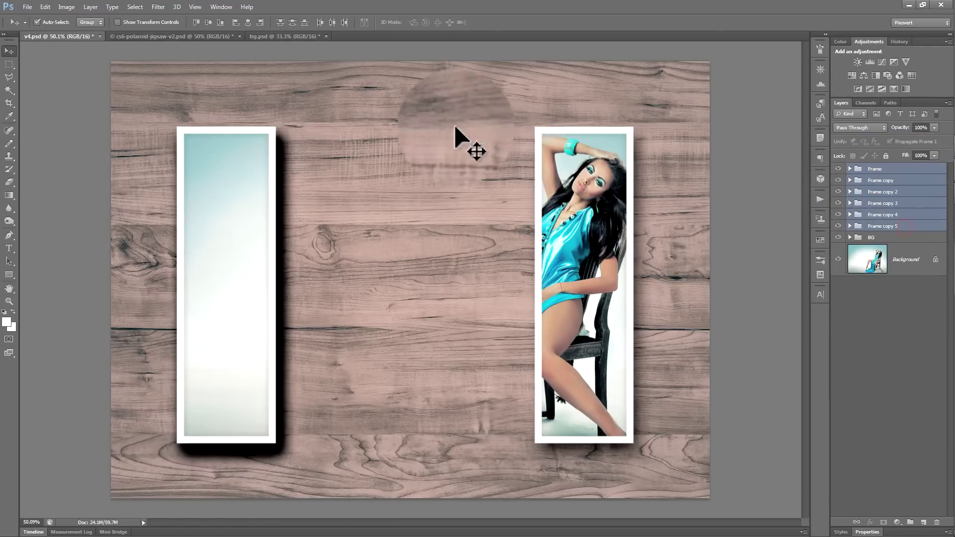
pyautogui.click(82, 7)
pyautogui.moveTo(109, 231)
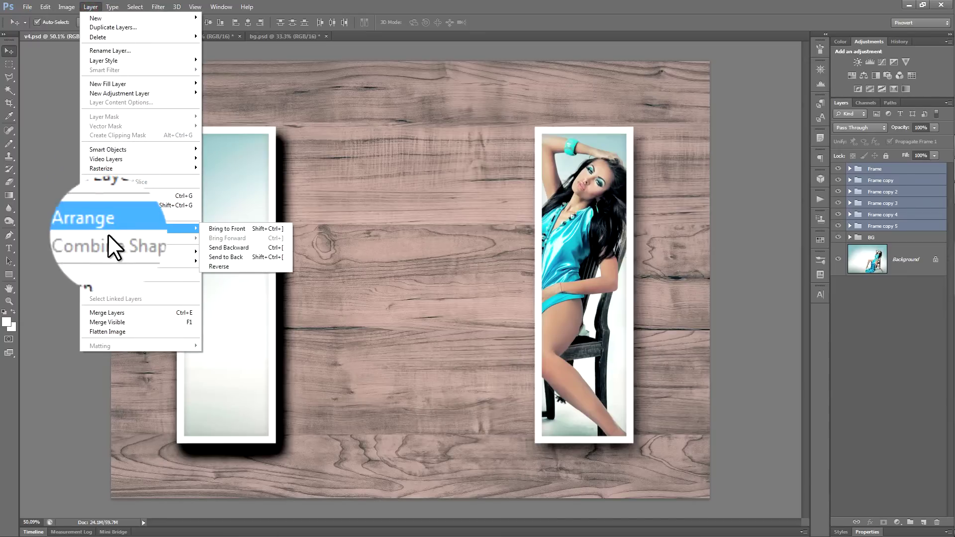
pyautogui.moveTo(130, 262)
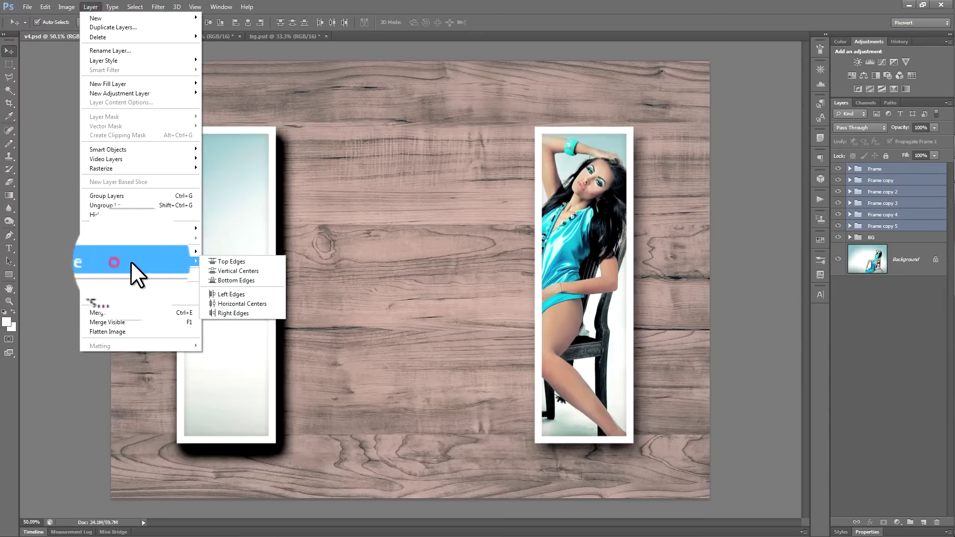
pyautogui.click(242, 306)
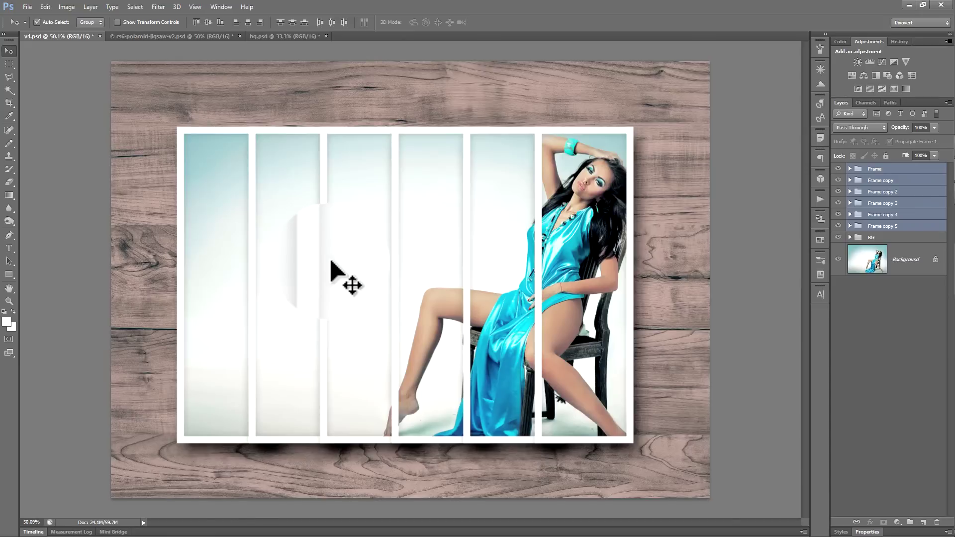
pyautogui.click(622, 214)
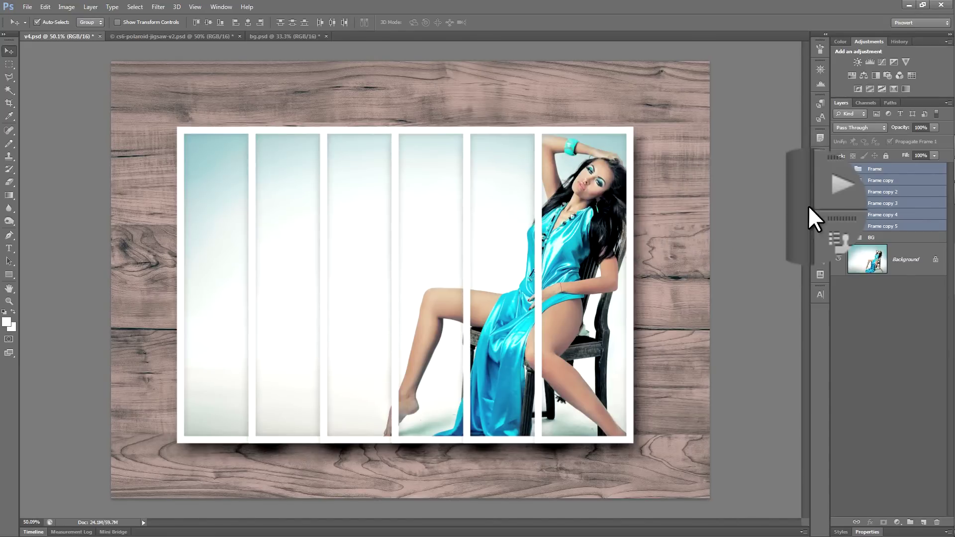
# Rotate and slightly shrink Frame copy through Frame copy 4 together with Free Transform
pyautogui.click(868, 183)
pyautogui.keyDown('shift'); pyautogui.click(894, 216); pyautogui.keyUp('shift')
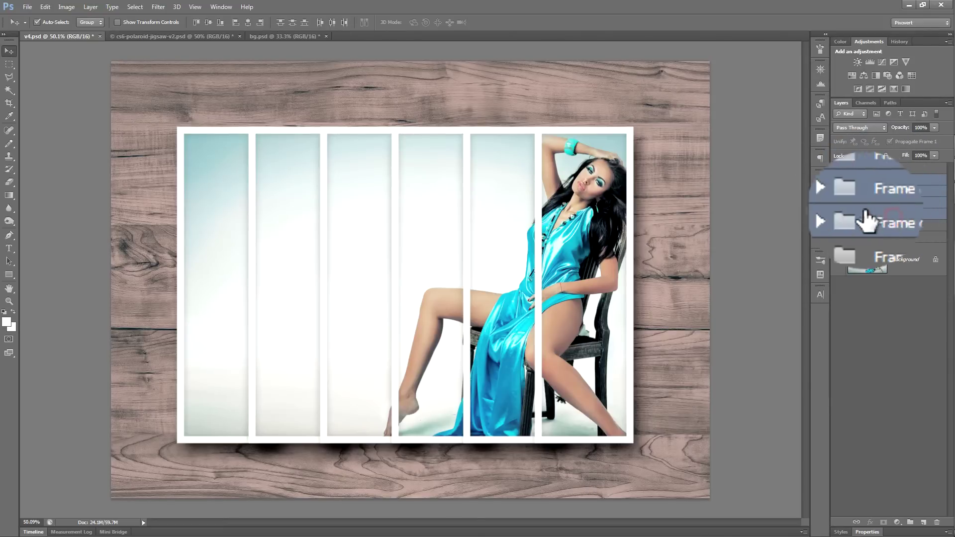
pyautogui.hotkey('ctrl', 't')
pyautogui.moveTo(565, 124); pyautogui.dragTo(604, 194)
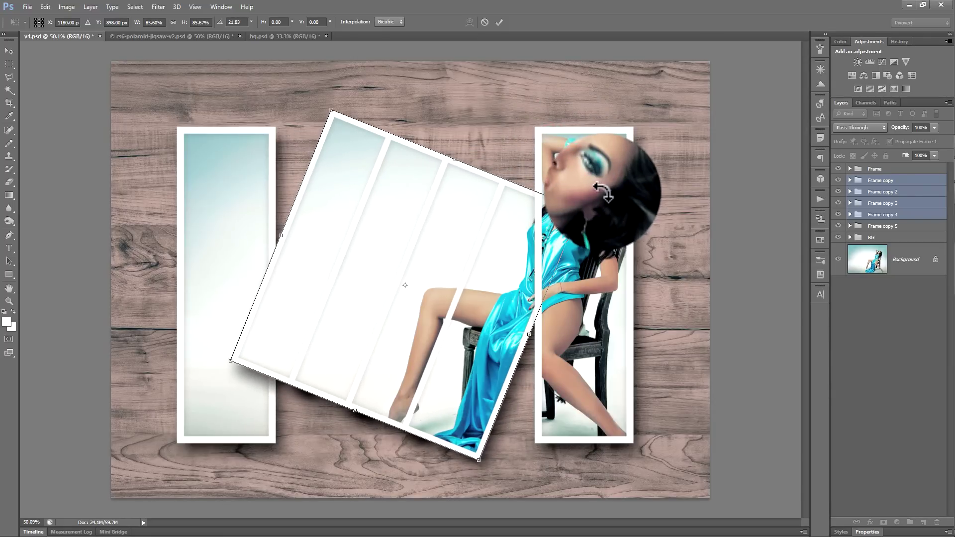
pyautogui.click(497, 22)
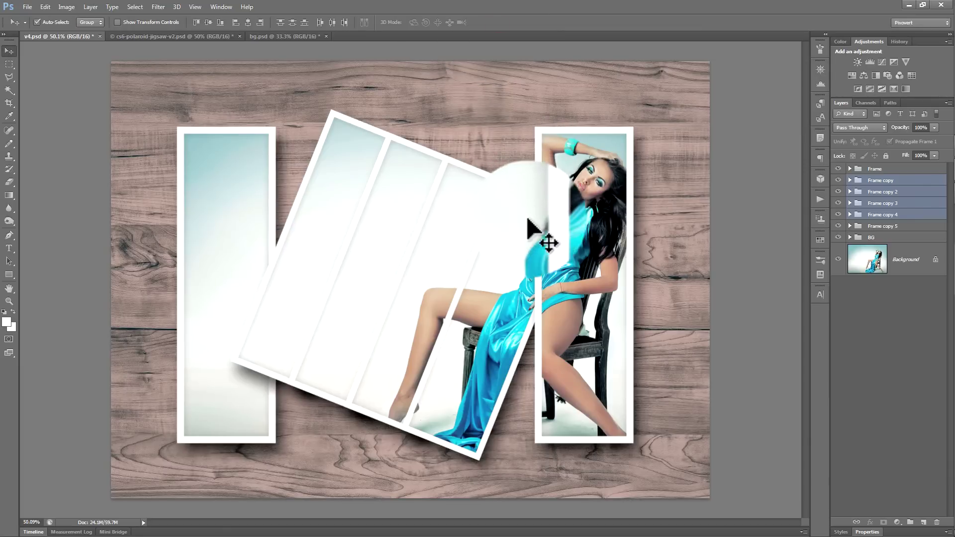
# Stagger the tilted middle strips into a fanned row by moving them individually
pyautogui.click(901, 181)
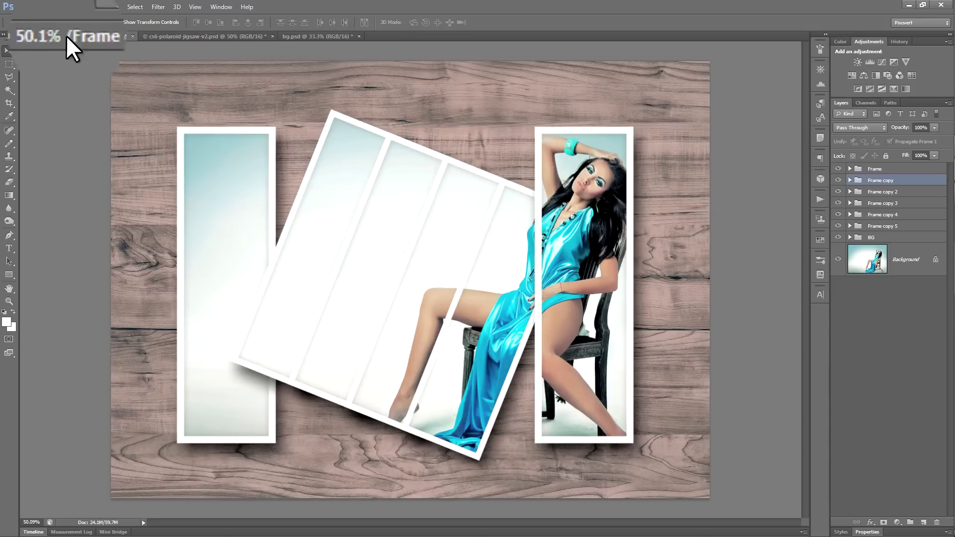
pyautogui.click(314, 176)
pyautogui.moveTo(314, 176); pyautogui.dragTo(308, 185)
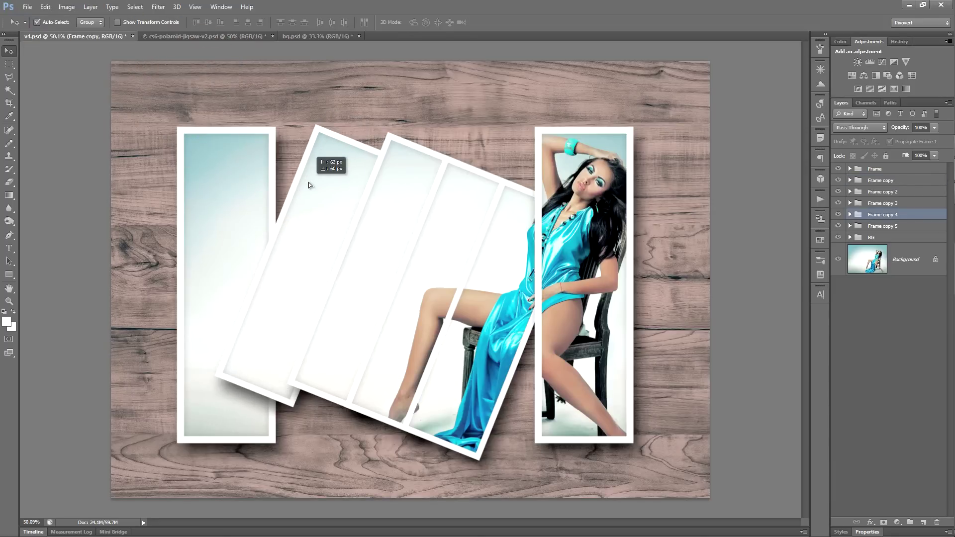
pyautogui.moveTo(425, 264); pyautogui.dragTo(424, 264)
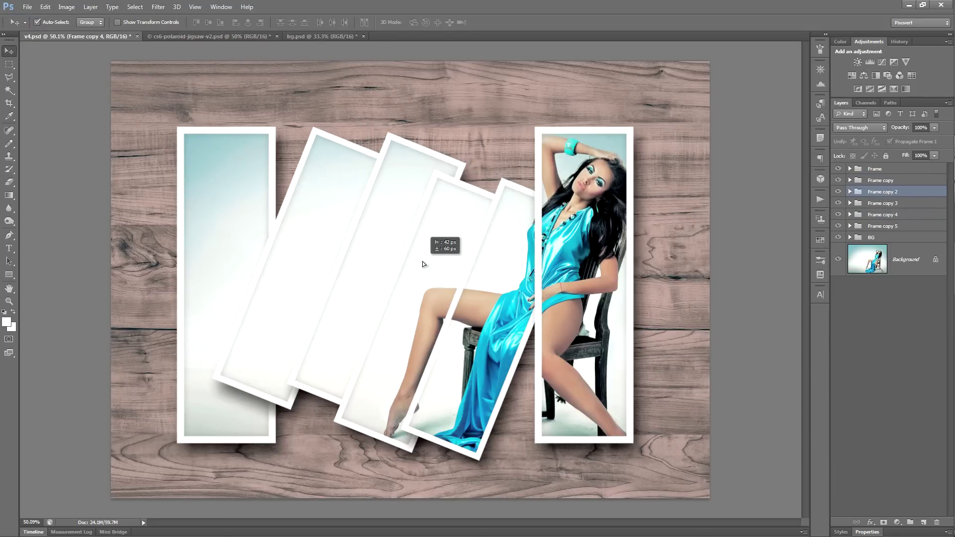
pyautogui.moveTo(500, 263); pyautogui.dragTo(506, 264)
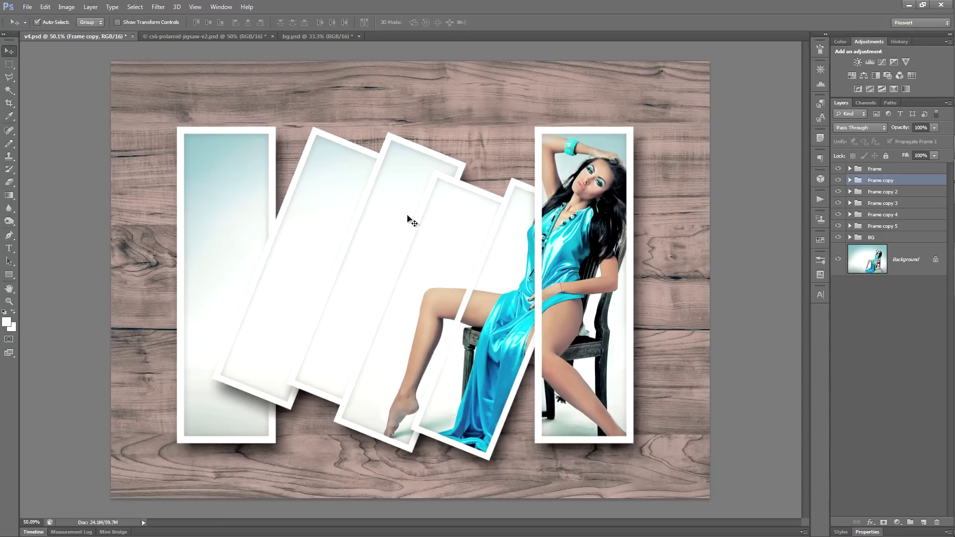
pyautogui.moveTo(407, 191)
pyautogui.mouseDown()
pyautogui.moveTo(407, 179)
pyautogui.moveTo(399, 190)
pyautogui.mouseUp()
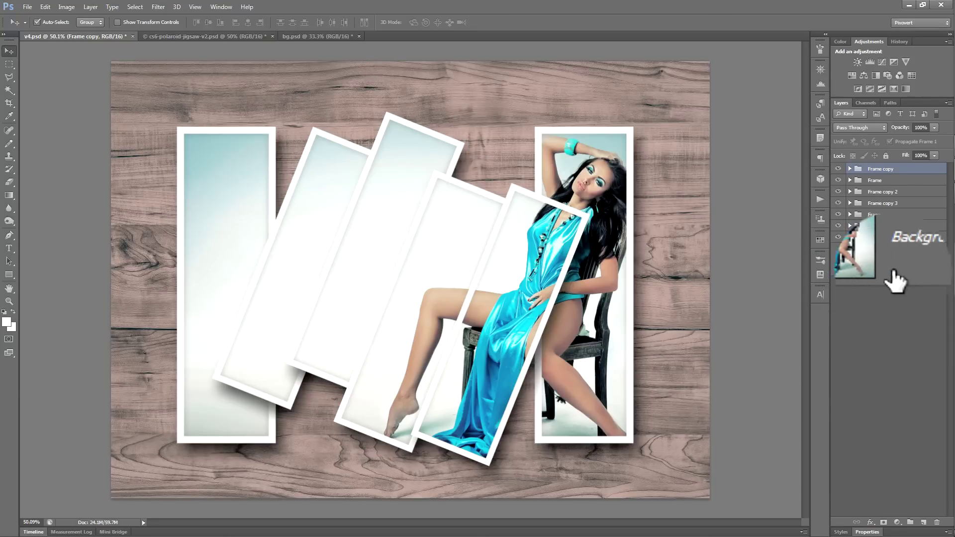
# Delete the model photo layer and place image-1.jpg as the new sky photo
pyautogui.click(910, 264)
pyautogui.moveTo(911, 264); pyautogui.dragTo(937, 523)
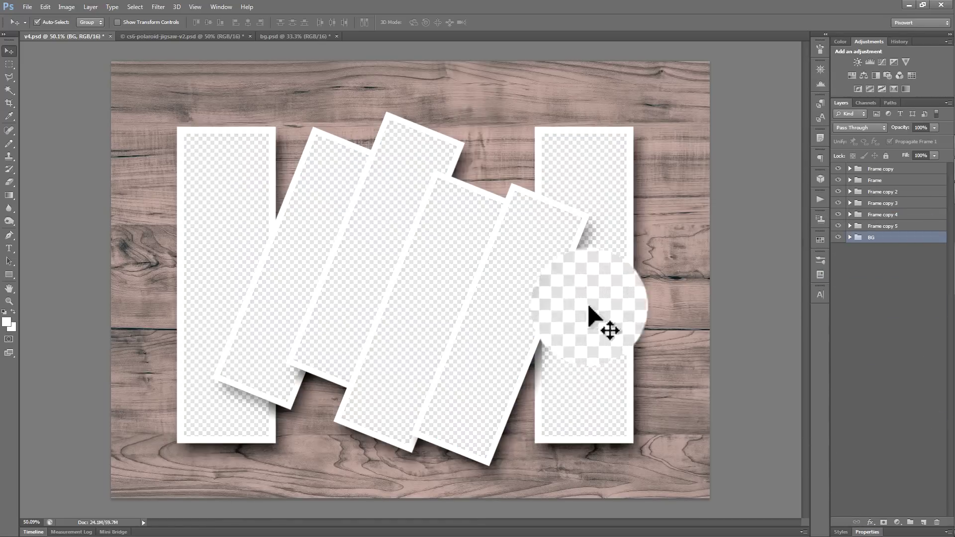
pyautogui.click(29, 6)
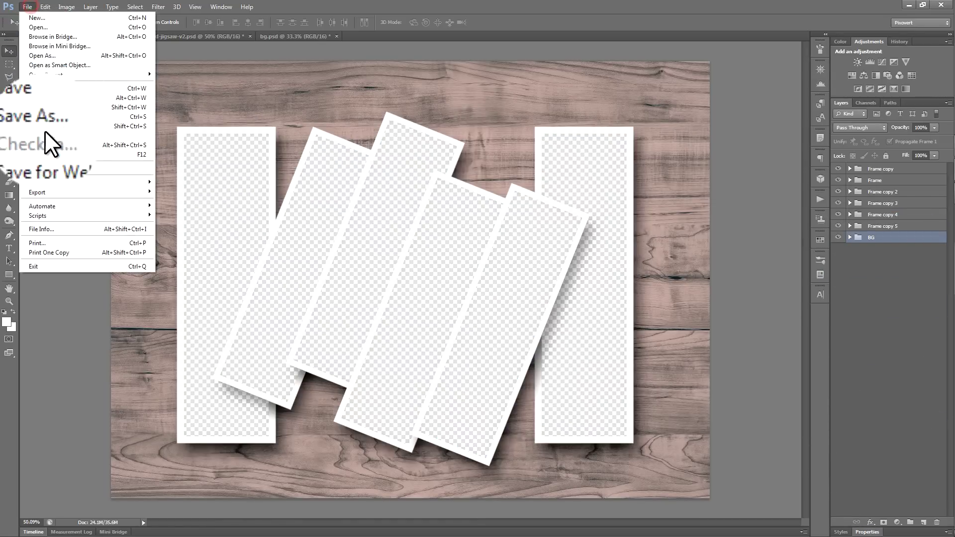
pyautogui.click(40, 168)
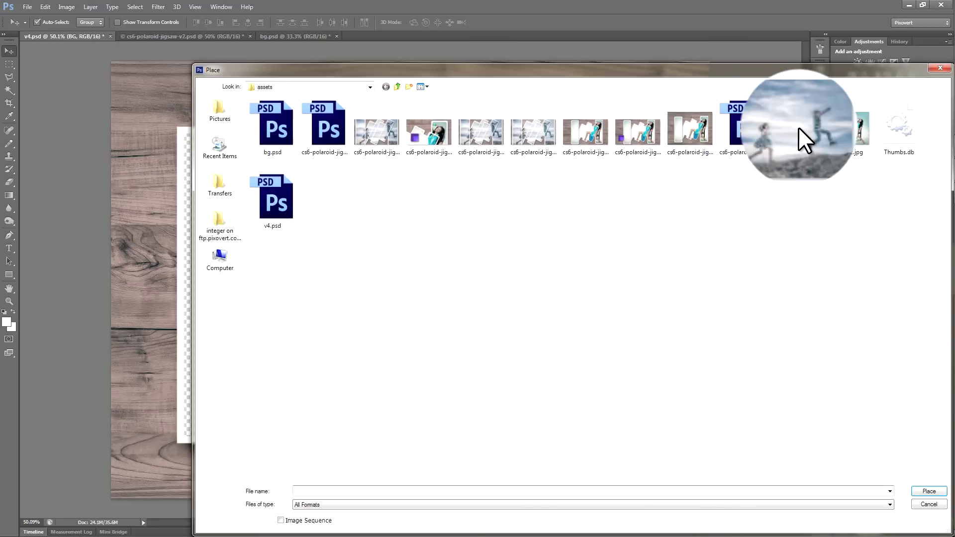
pyautogui.doubleClick(797, 134)
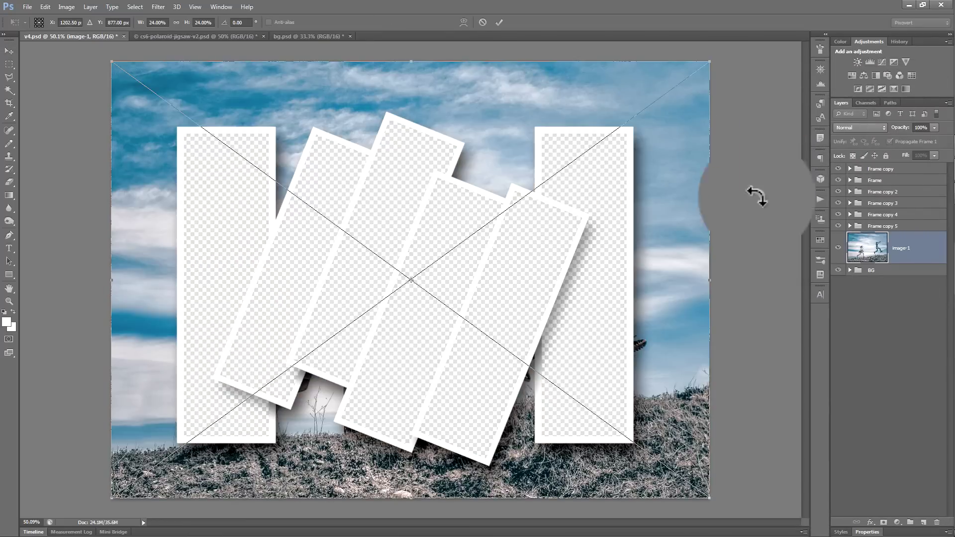
pyautogui.click(500, 22)
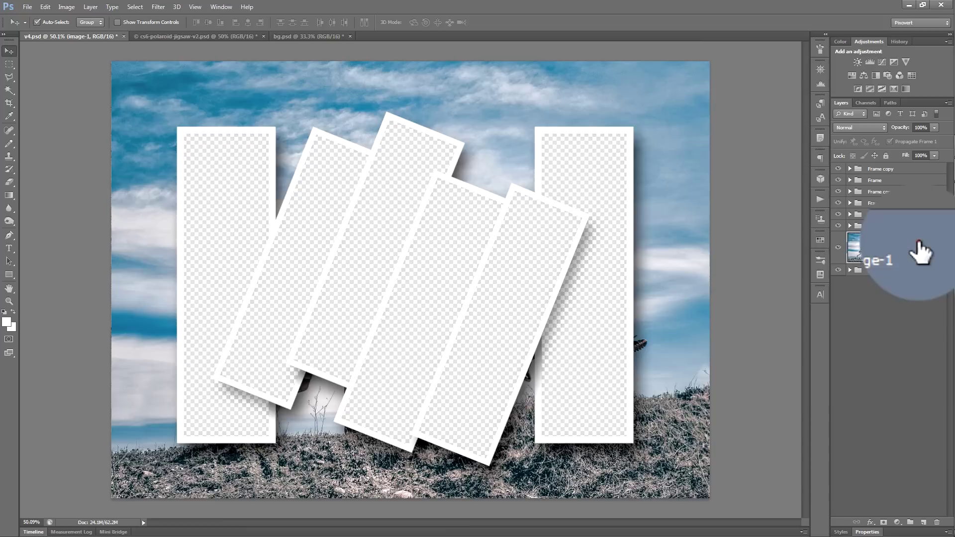
# Convert the placed sky photo into the Background layer
pyautogui.click(88, 6)
pyautogui.moveTo(91, 16)
pyautogui.click(221, 29)
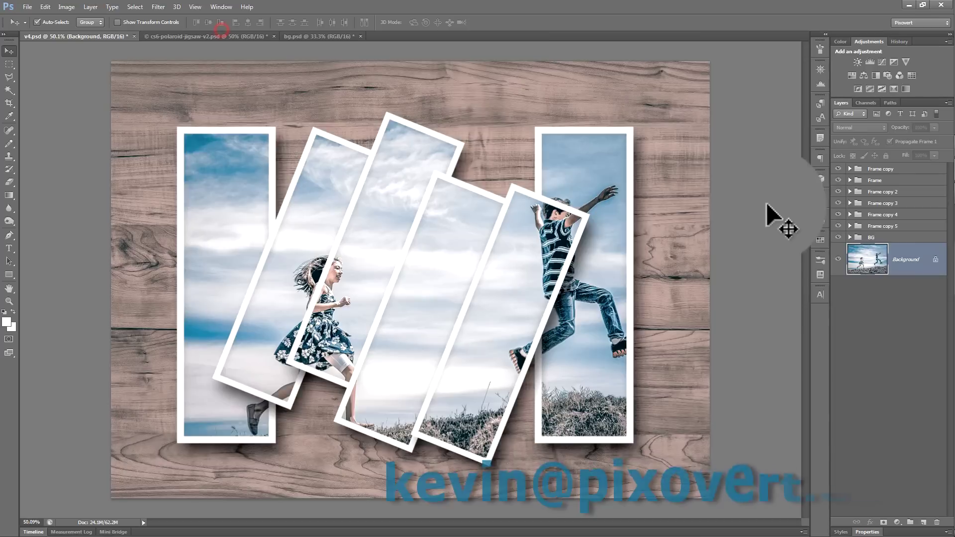